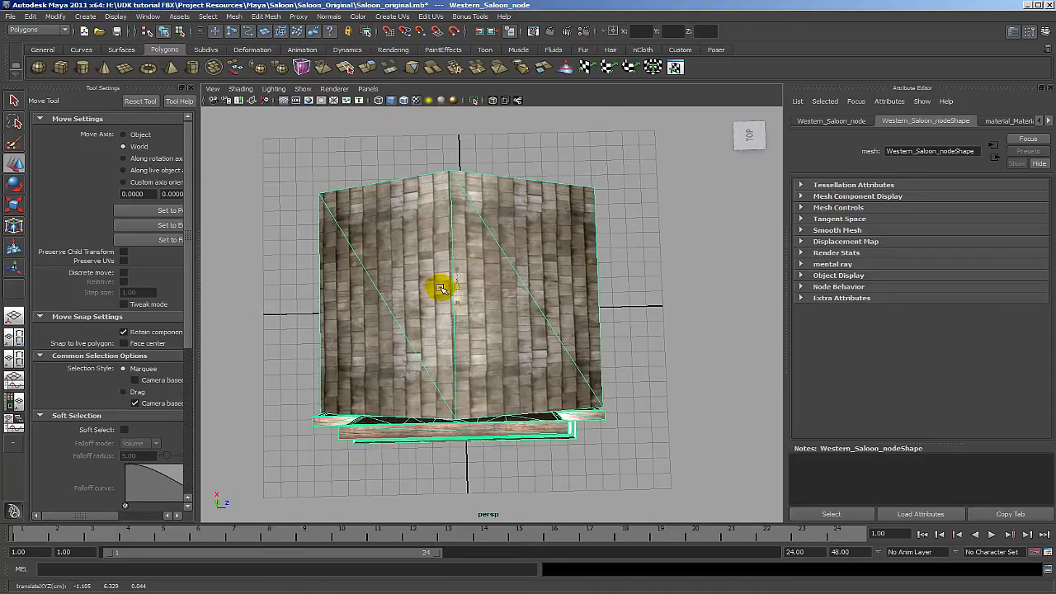
- Move the saloon model along X to about 0.01 so it sits at the grid's center
{"action": "left_click_drag", "start_coordinate": [585, 374], "coordinate": [717, 213], "text": "alt"}
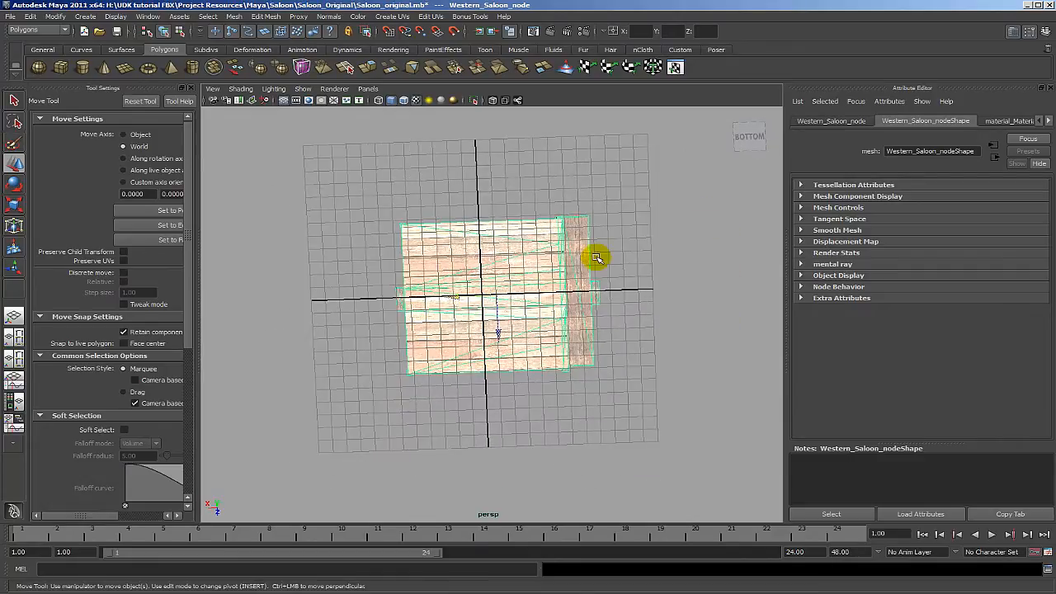
{"action": "left_click_drag", "start_coordinate": [459, 299], "coordinate": [442, 296]}
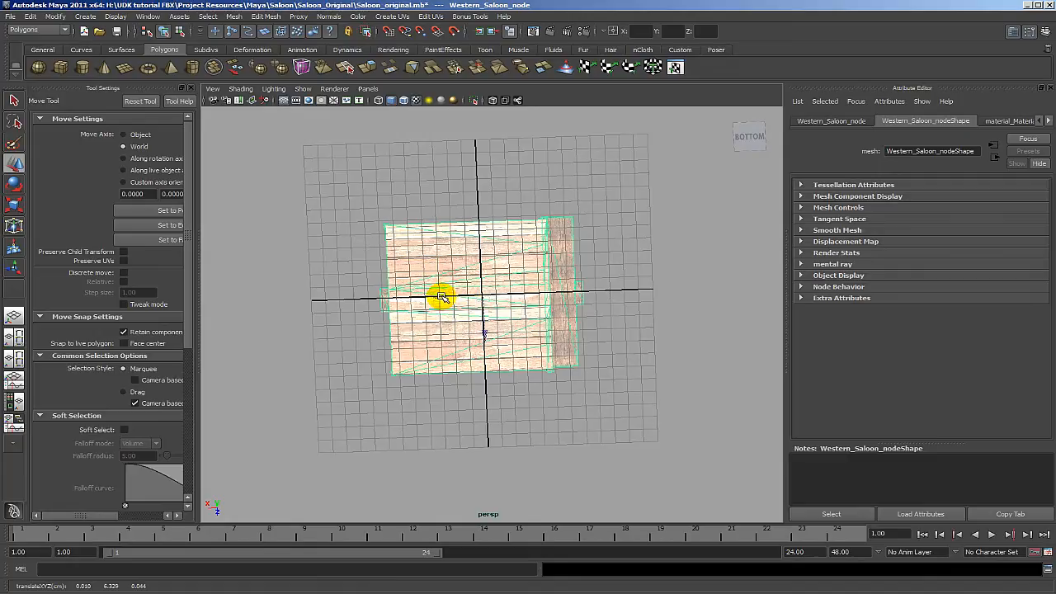
{"action": "left_click_drag", "start_coordinate": [508, 275], "coordinate": [512, 437], "text": "alt"}
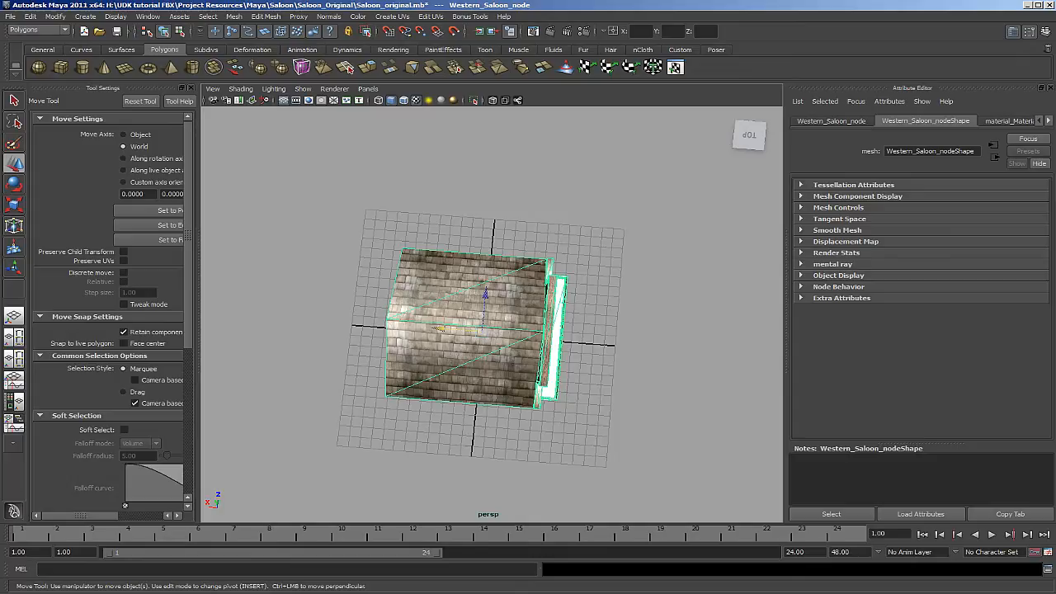
- Examine the saloon's side wall up close and select UCX_Western_Saloon_node in the scene hierarchy
{"action": "left_click", "coordinate": [492, 418]}
{"action": "left_click_drag", "start_coordinate": [491, 417], "coordinate": [596, 366], "text": "alt"}
{"action": "left_click", "coordinate": [518, 356]}
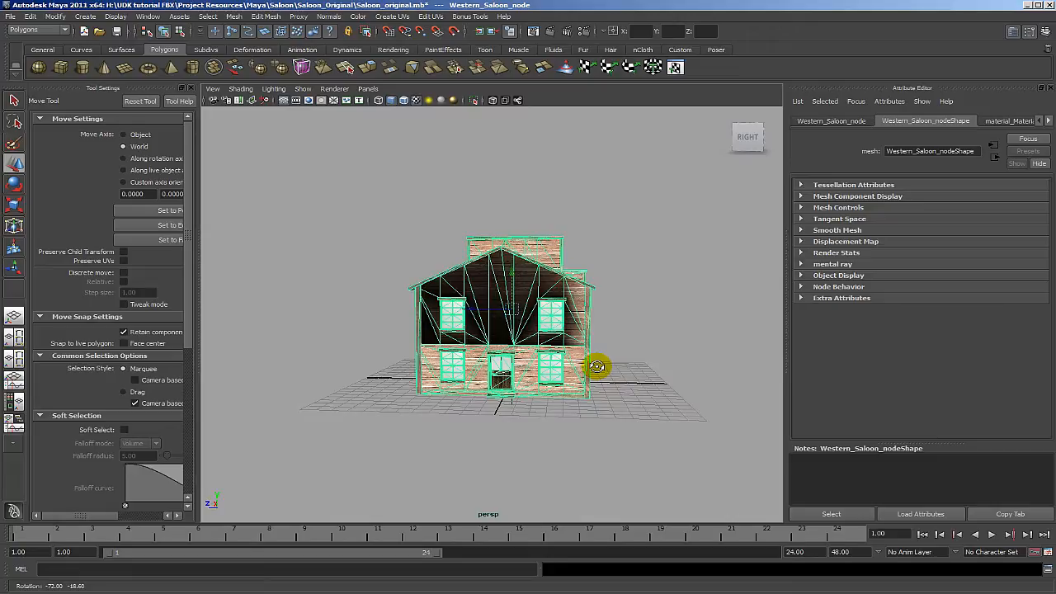
{"action": "scroll", "coordinate": [588, 366], "scroll_direction": "up", "scroll_amount": 6}
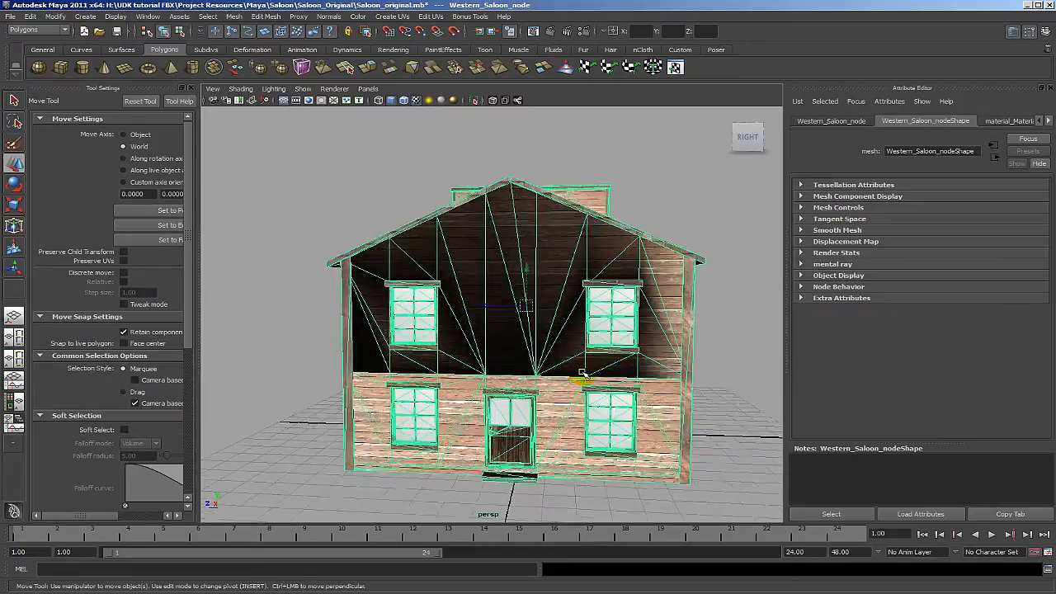
{"action": "scroll", "coordinate": [582, 374], "scroll_direction": "up", "scroll_amount": 2}
{"action": "left_click_drag", "start_coordinate": [582, 381], "coordinate": [618, 363], "text": "alt"}
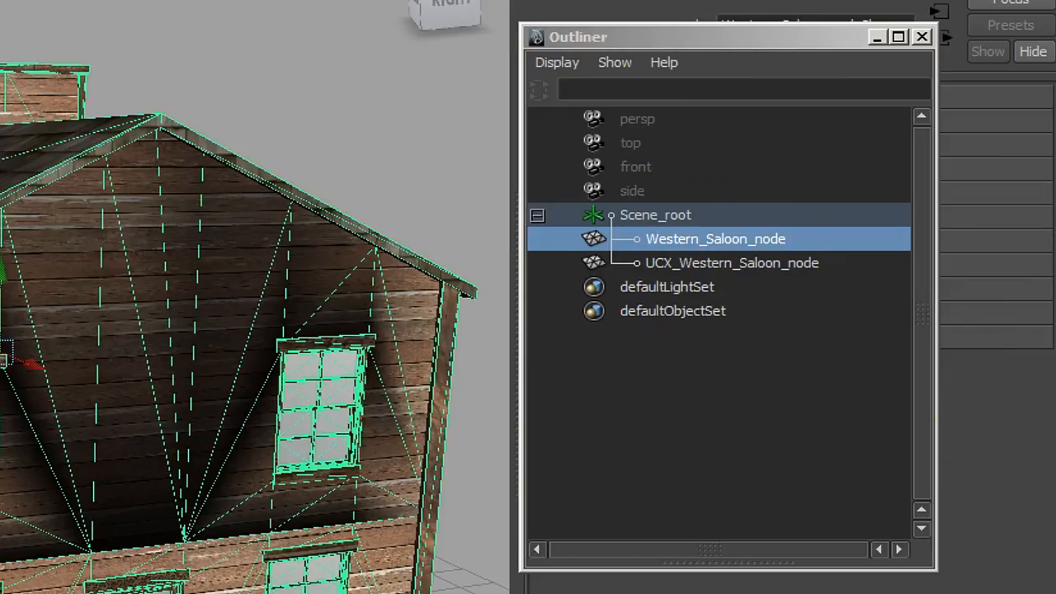
{"action": "left_click", "coordinate": [688, 262]}
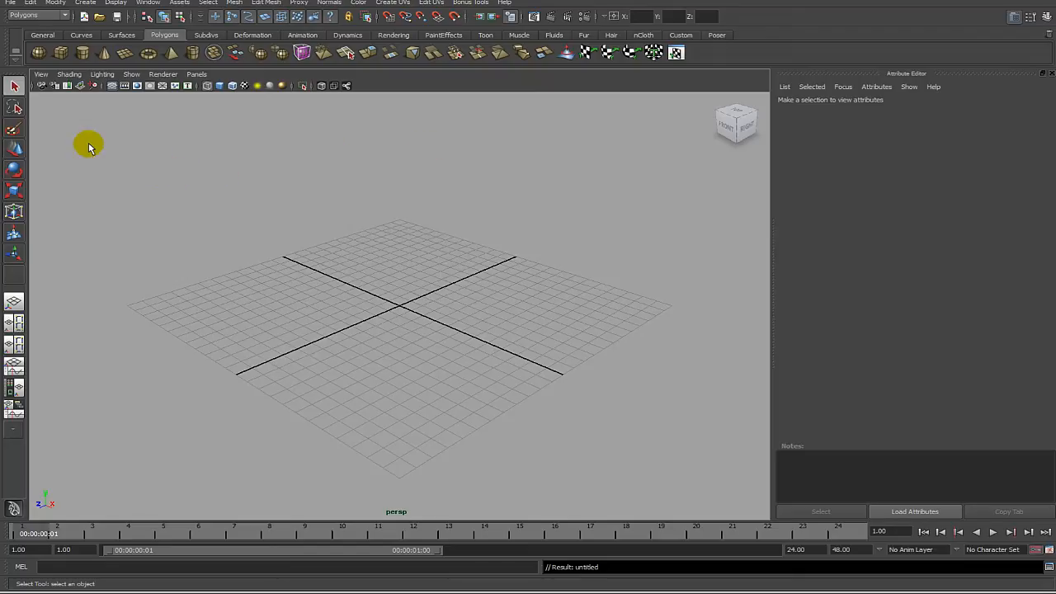
- Open the scene Saloon_original.mb and select the saloon mesh
{"action": "key", "text": "ctrl+o"}
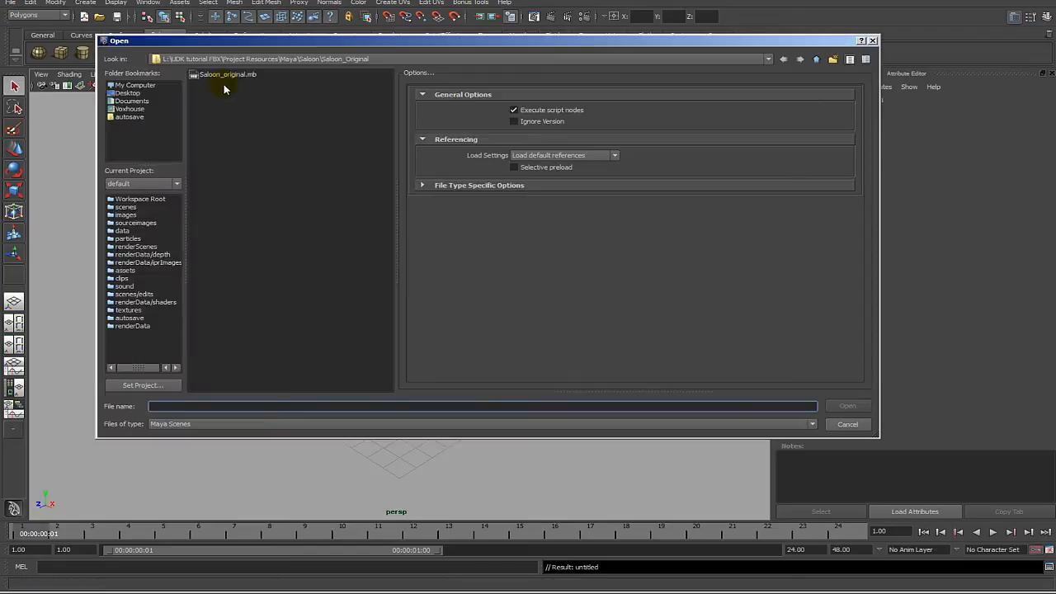
{"action": "double_click", "coordinate": [228, 75]}
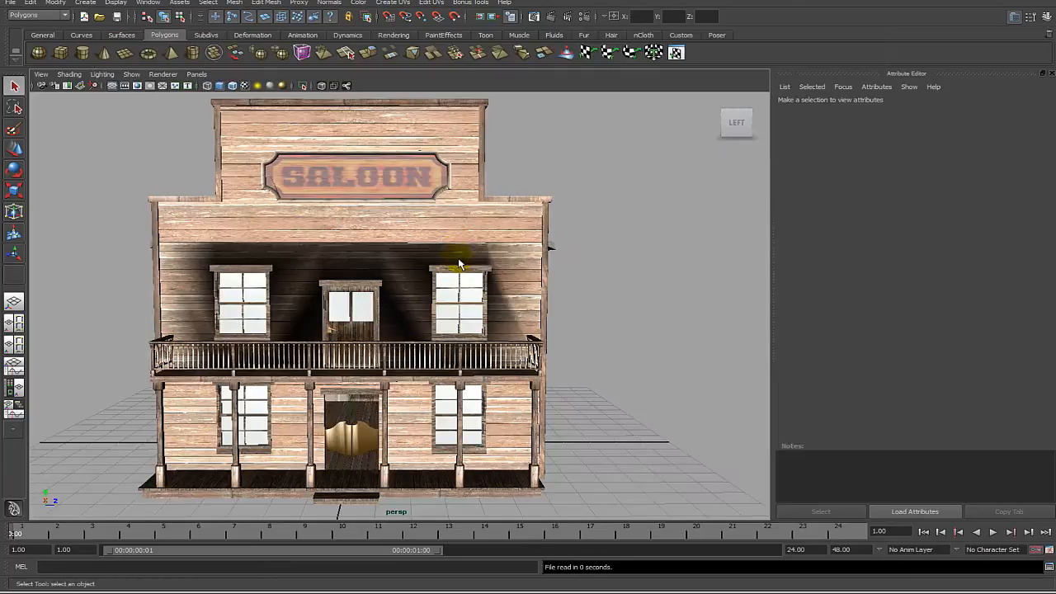
{"action": "left_click", "coordinate": [459, 249]}
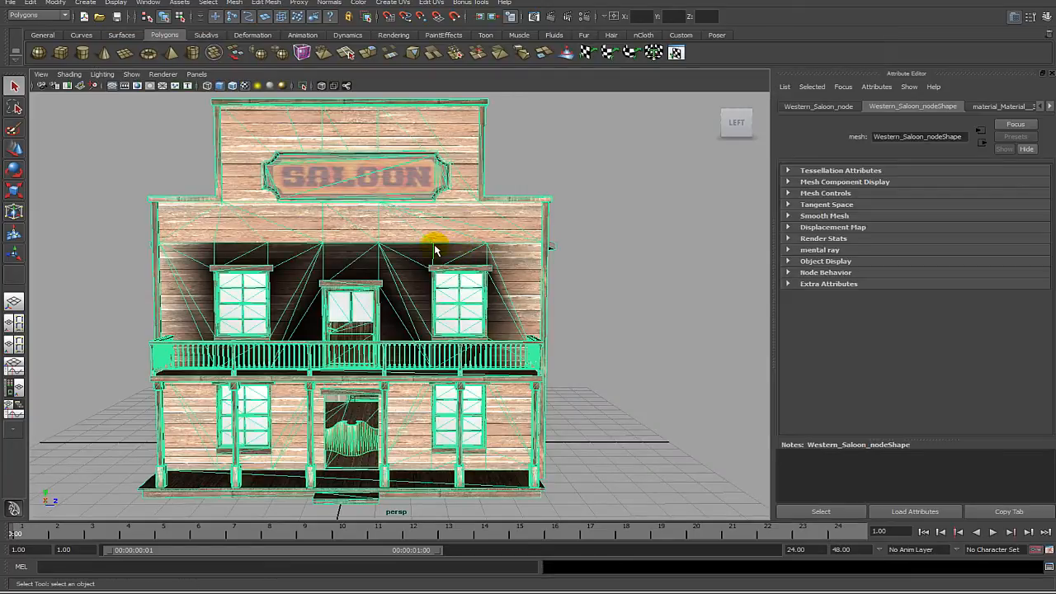
{"action": "left_click_drag", "start_coordinate": [421, 248], "coordinate": [487, 228], "text": "alt"}
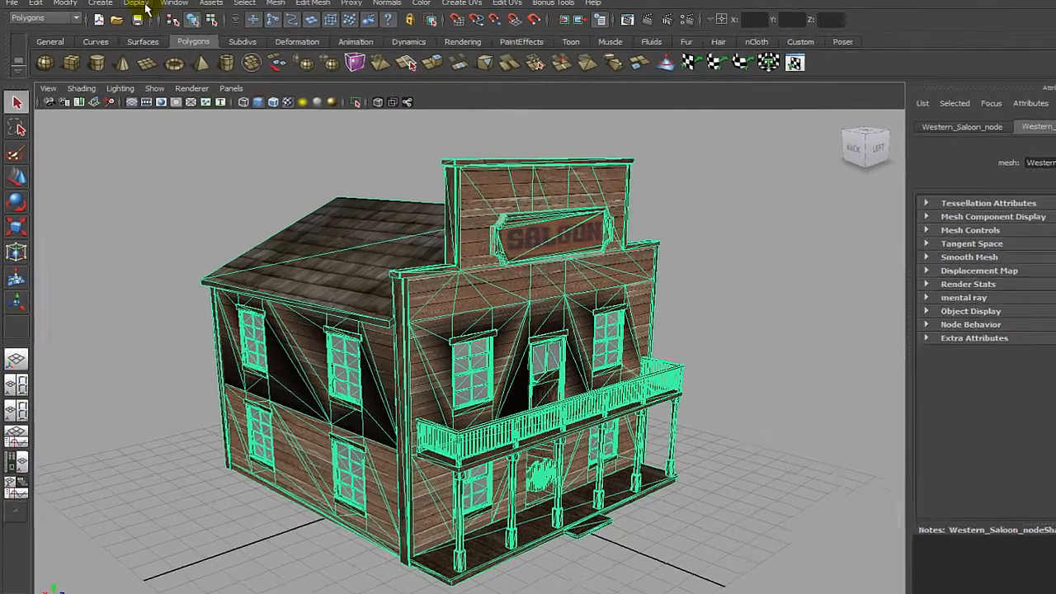
- Show the Poly Count heads-up display in the viewport
{"action": "left_click", "coordinate": [122, 4]}
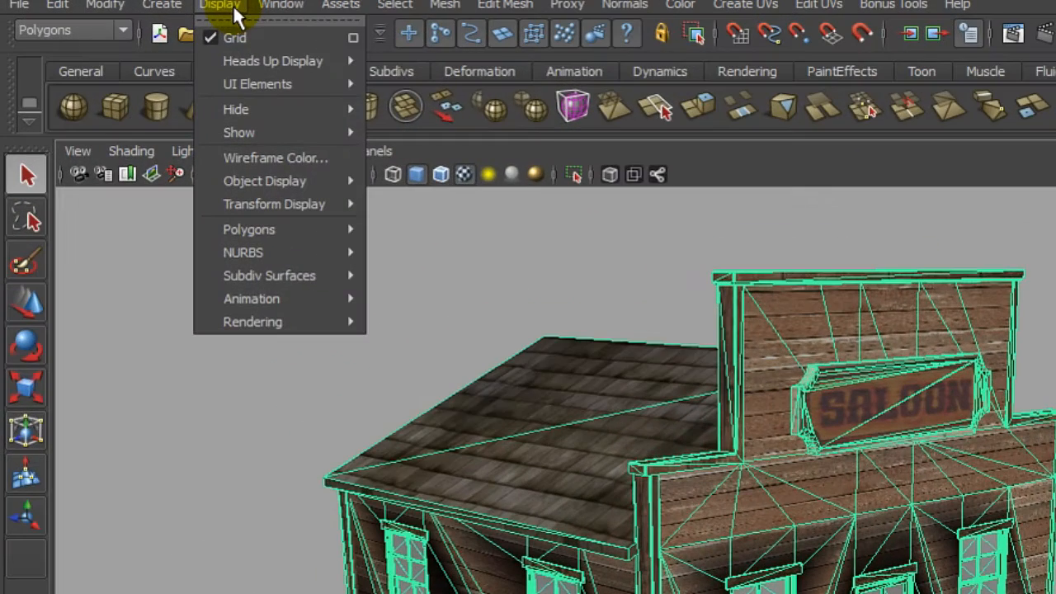
{"action": "mouse_move", "coordinate": [198, 47]}
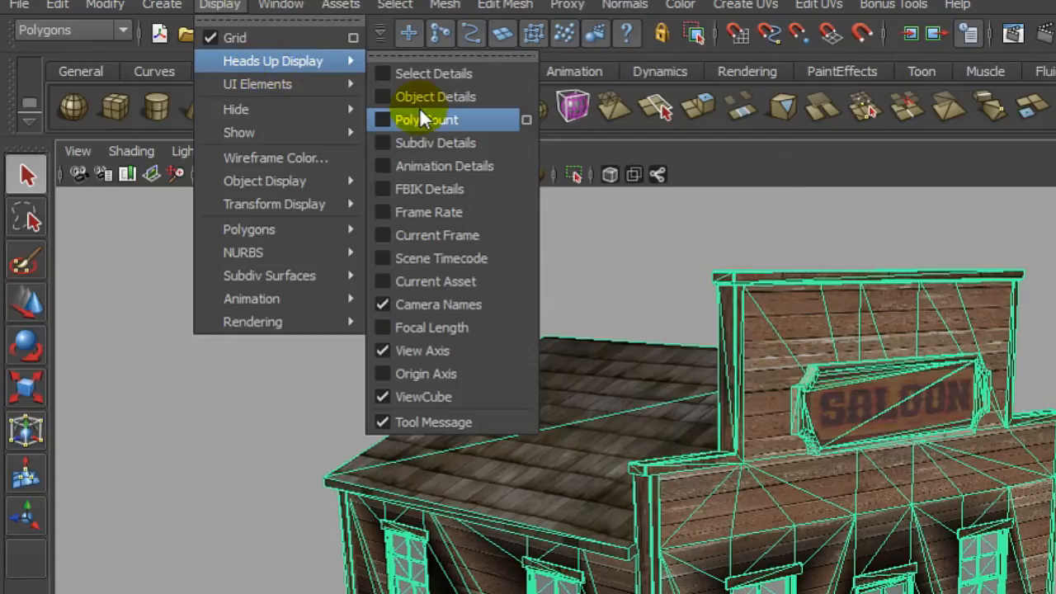
{"action": "left_click", "coordinate": [384, 120]}
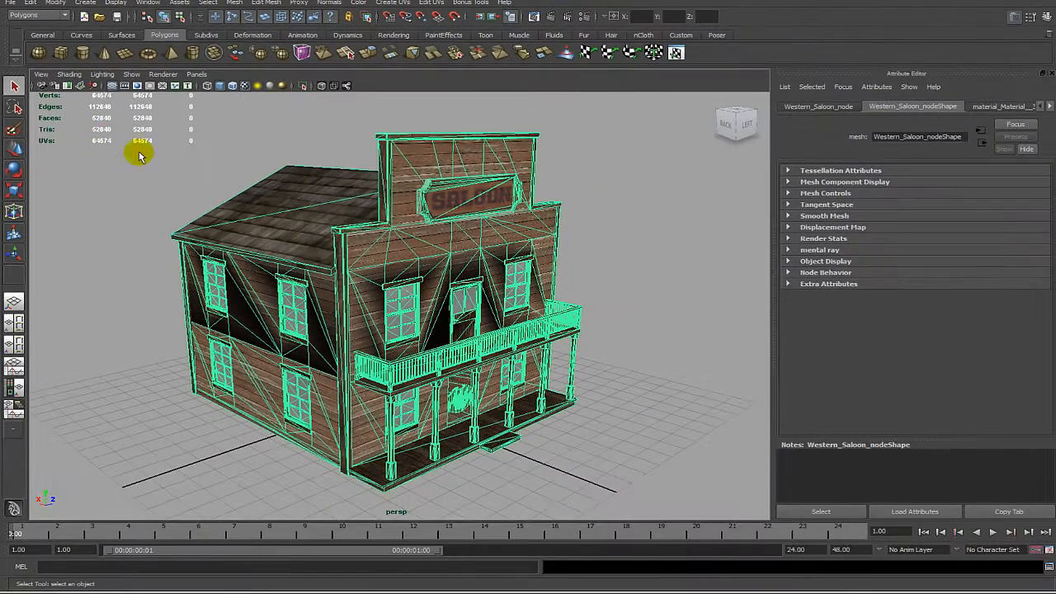
- Check the vertex count of a single wall point by selecting the vertex above an upper front window in vertex mode
{"action": "scroll", "coordinate": [406, 254], "scroll_direction": "up", "scroll_amount": 10}
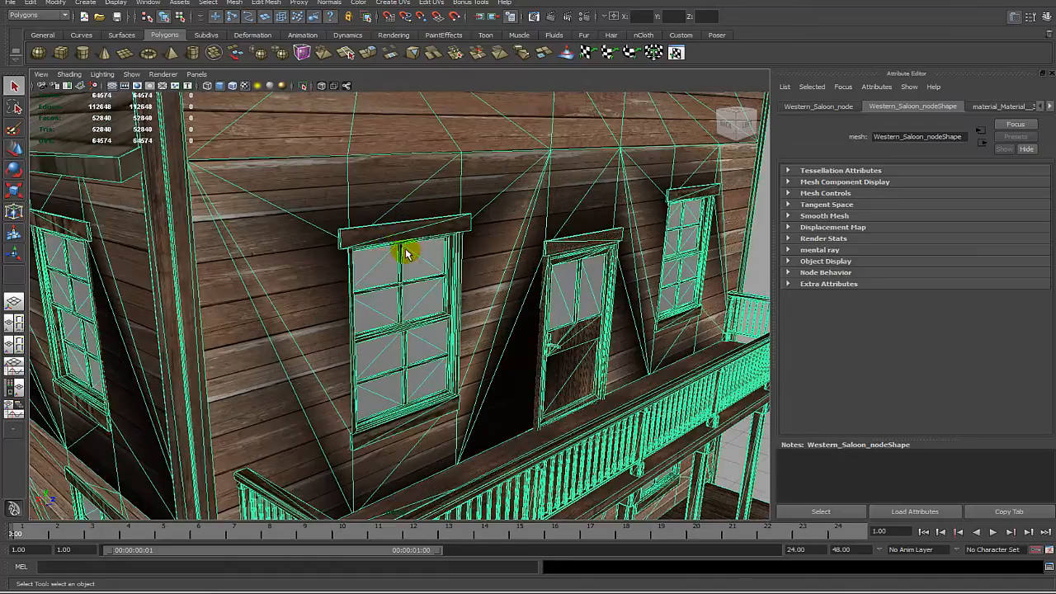
{"action": "right_click", "coordinate": [353, 157]}
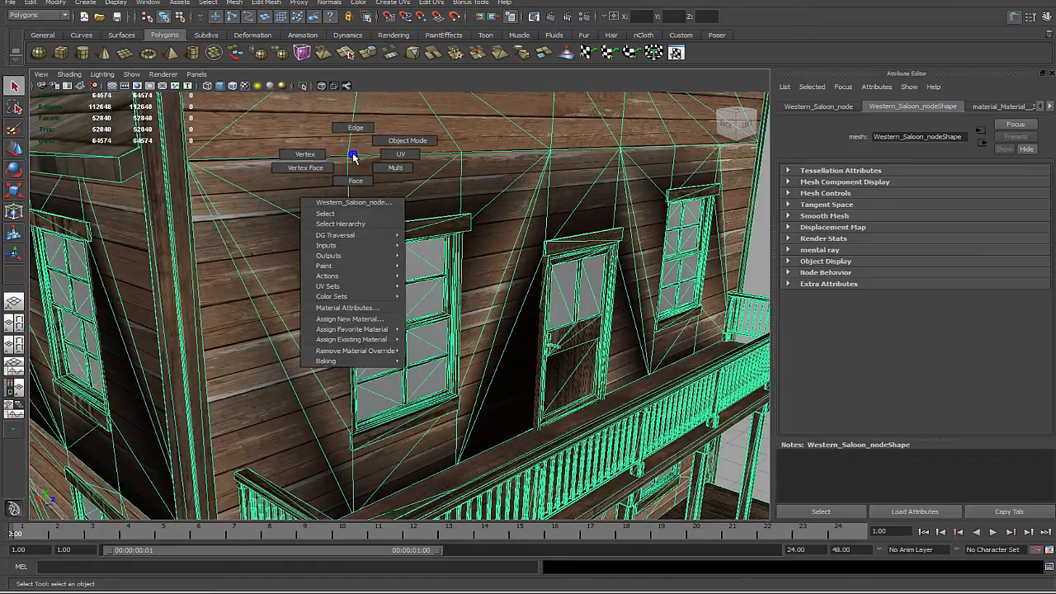
{"action": "left_click", "coordinate": [303, 154]}
{"action": "scroll", "coordinate": [341, 153], "scroll_direction": "up", "scroll_amount": 5}
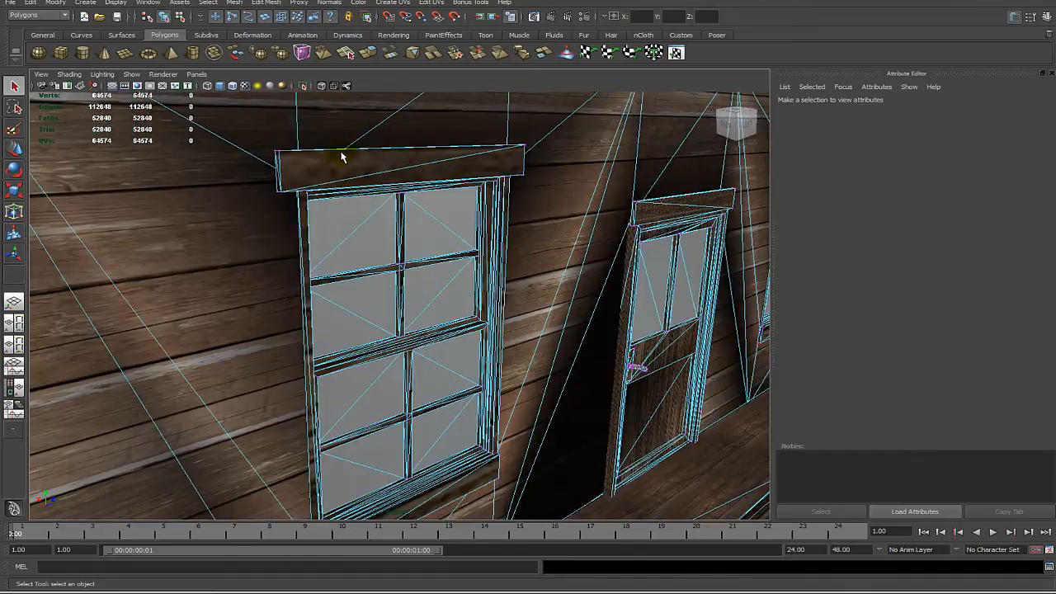
{"action": "left_click_drag", "start_coordinate": [322, 141], "coordinate": [371, 266], "text": "alt"}
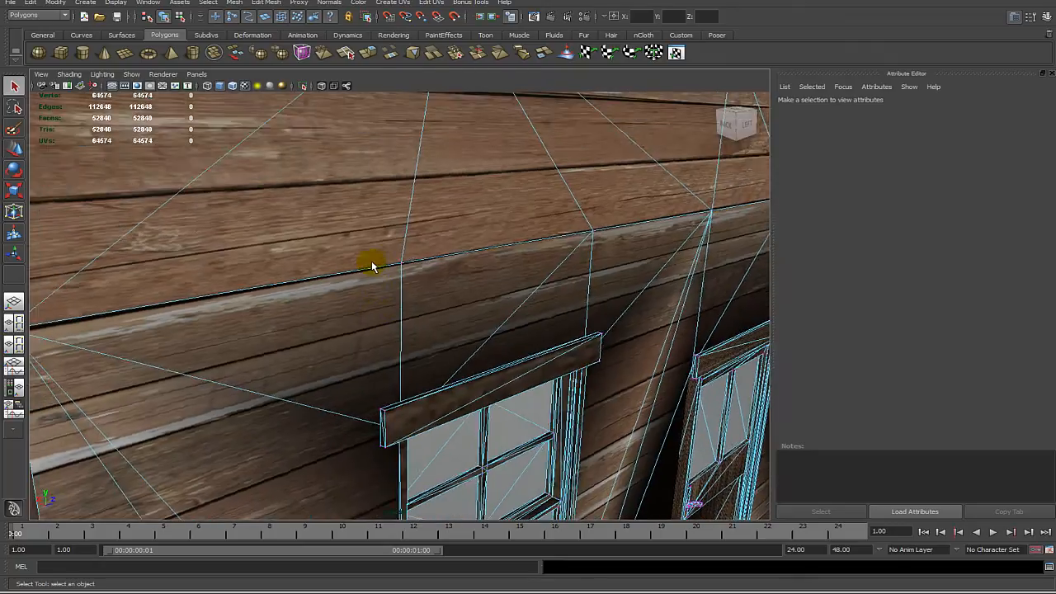
{"action": "scroll", "coordinate": [375, 260], "scroll_direction": "up", "scroll_amount": 3}
{"action": "scroll", "coordinate": [381, 246], "scroll_direction": "down", "scroll_amount": 2}
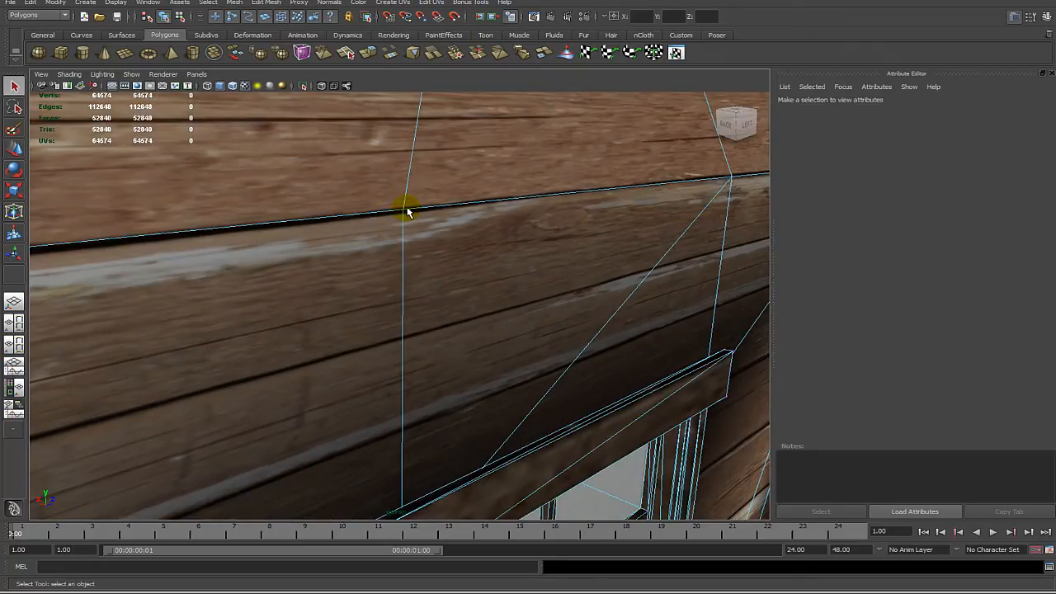
{"action": "left_click", "coordinate": [405, 213]}
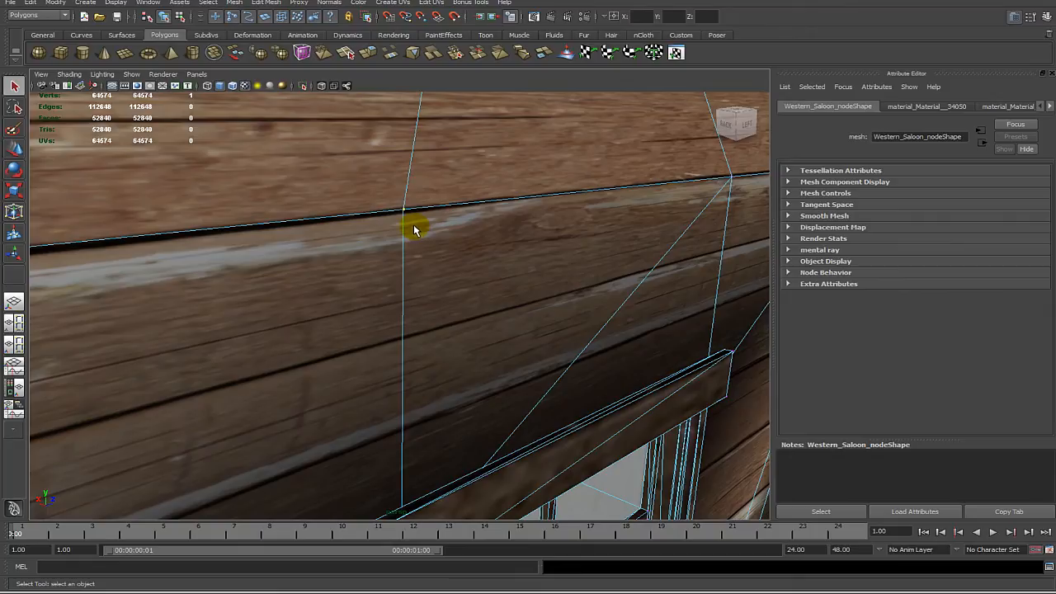
{"action": "scroll", "coordinate": [413, 230], "scroll_direction": "down", "scroll_amount": 8}
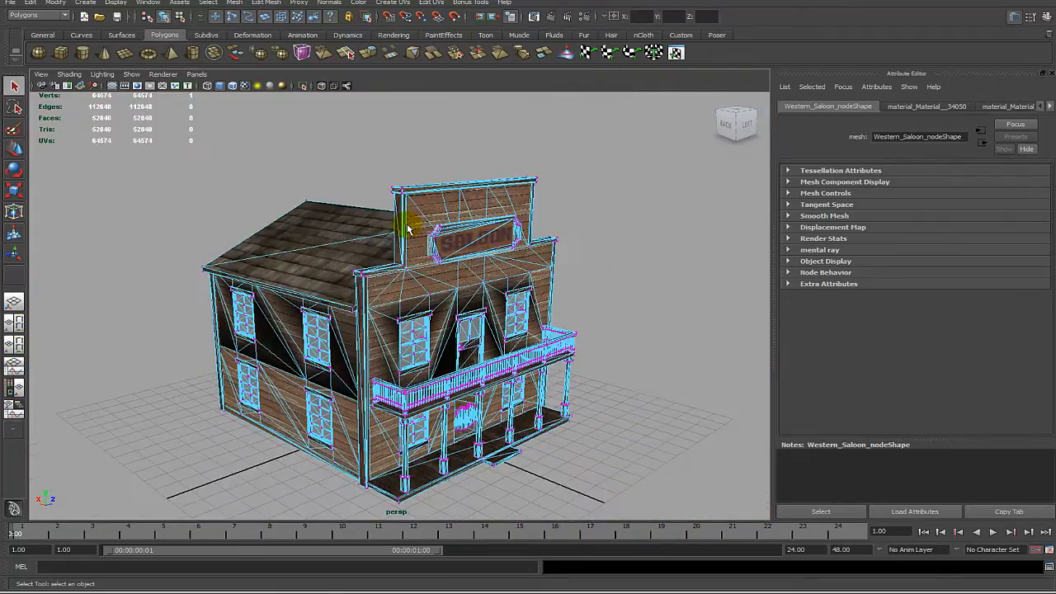
- Return the saloon mesh to object mode and select the whole mesh again
{"action": "left_click", "coordinate": [581, 171]}
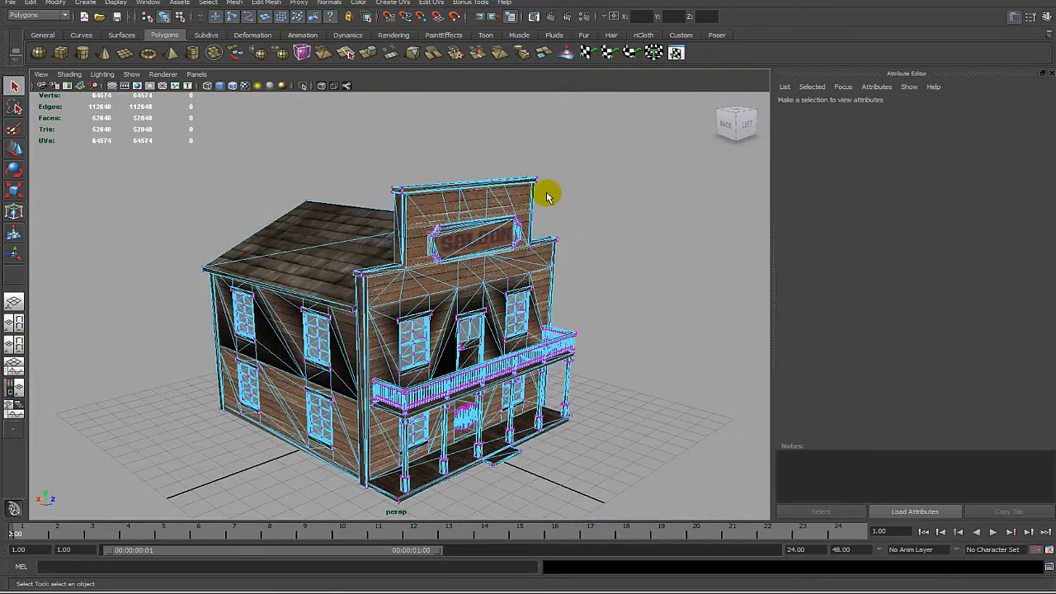
{"action": "right_click_drag", "start_coordinate": [532, 202], "coordinate": [557, 193]}
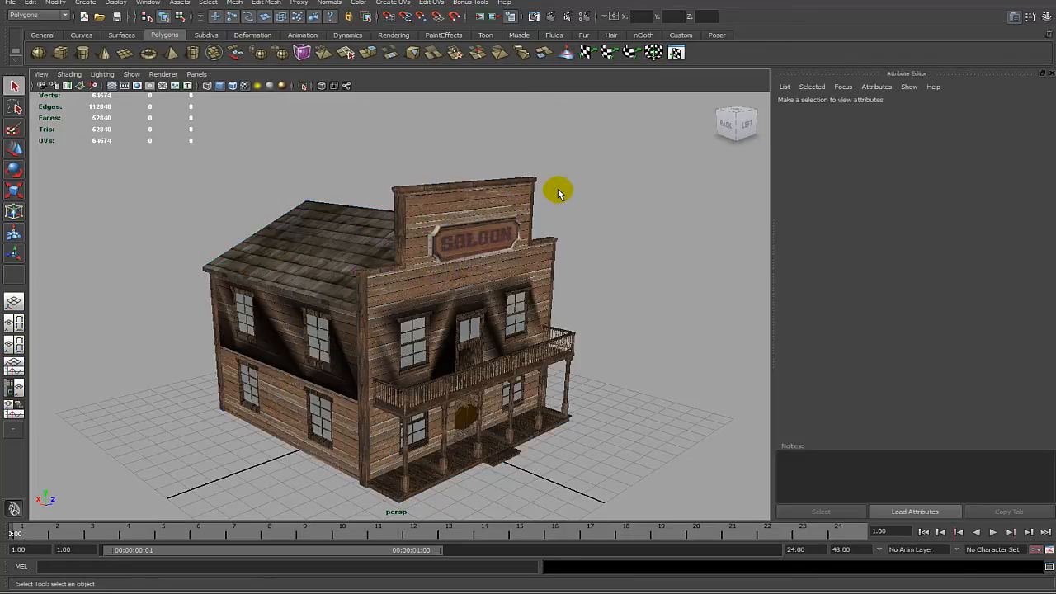
{"action": "left_click", "coordinate": [490, 221]}
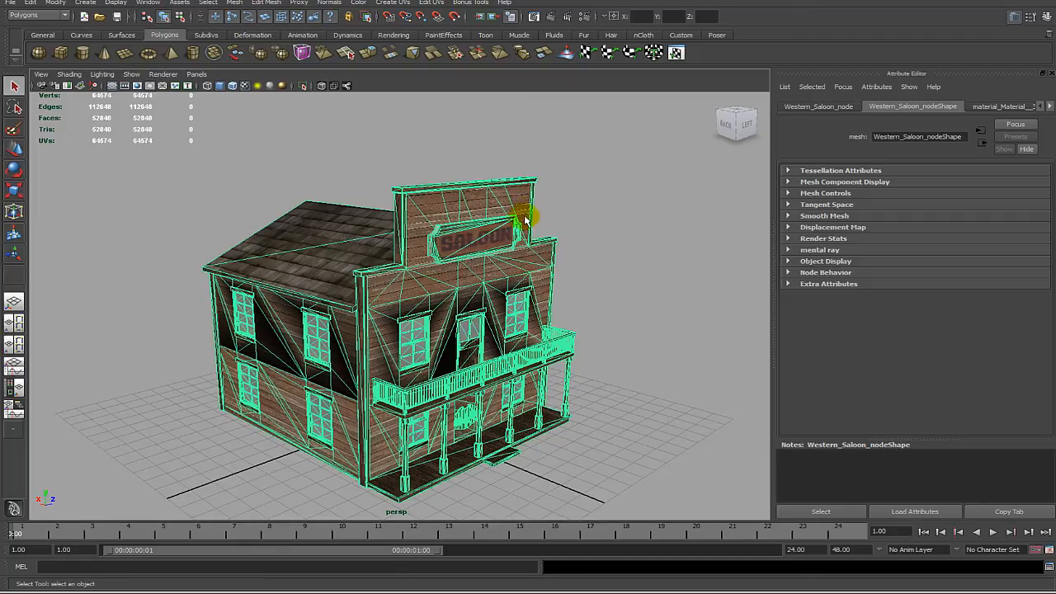
{"action": "middle_click_drag", "start_coordinate": [513, 234], "coordinate": [509, 185], "text": "alt"}
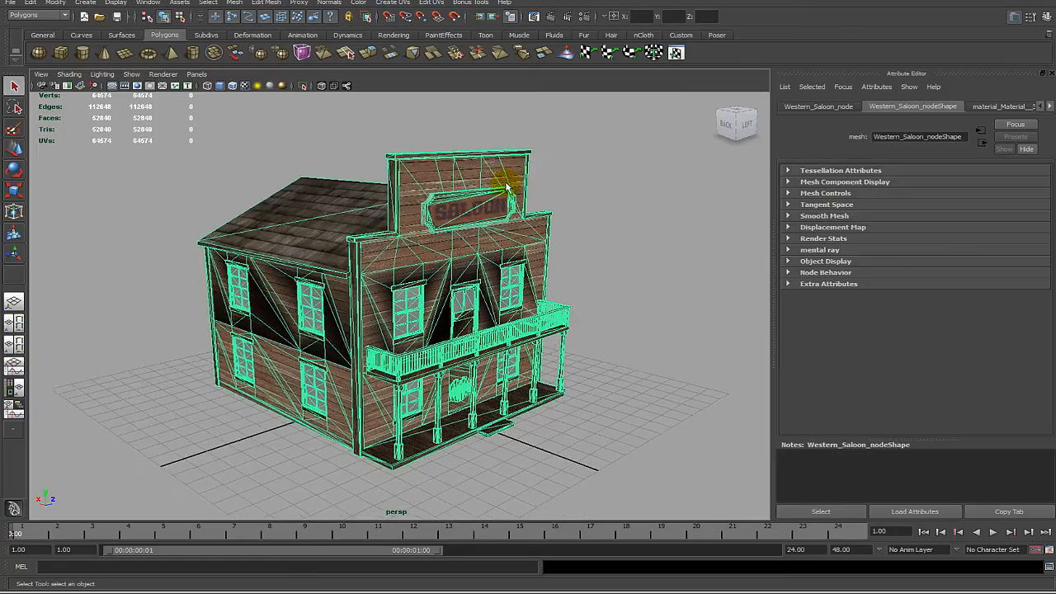
{"action": "scroll", "coordinate": [507, 189], "scroll_direction": "up", "scroll_amount": 2}
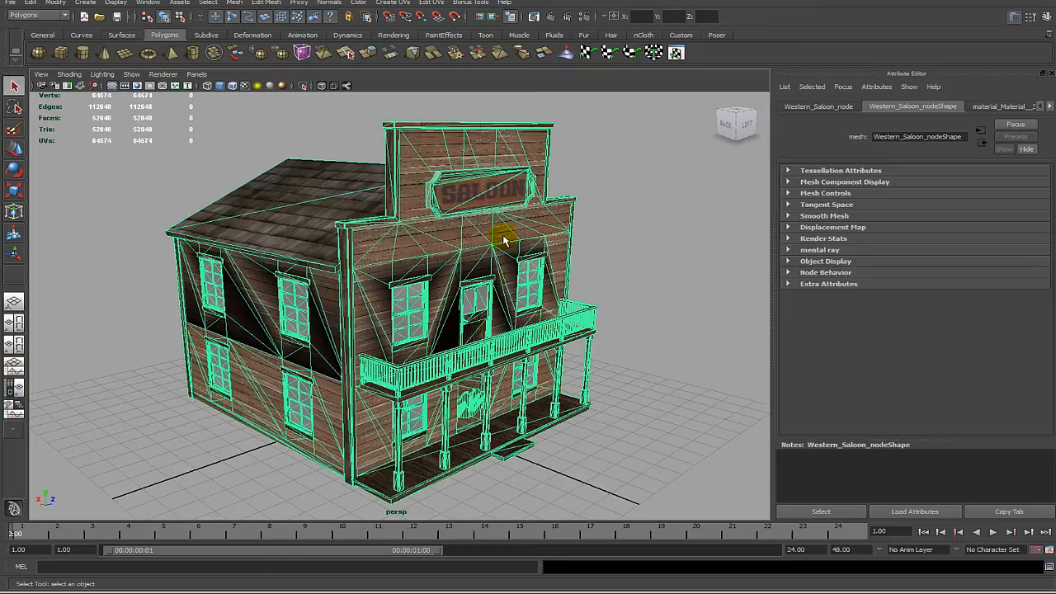
- Switch the saloon mesh to vertex mode and select all of its vertices
{"action": "mouse_move", "coordinate": [495, 231]}
{"action": "left_mouse_down", "text": "alt"}
{"action": "mouse_move", "coordinate": [475, 232]}
{"action": "mouse_move", "coordinate": [499, 229]}
{"action": "mouse_move", "coordinate": [490, 231]}
{"action": "left_mouse_up", "text": "alt"}
{"action": "right_click", "coordinate": [423, 239]}
{"action": "right_click_drag", "start_coordinate": [423, 239], "coordinate": [384, 237]}
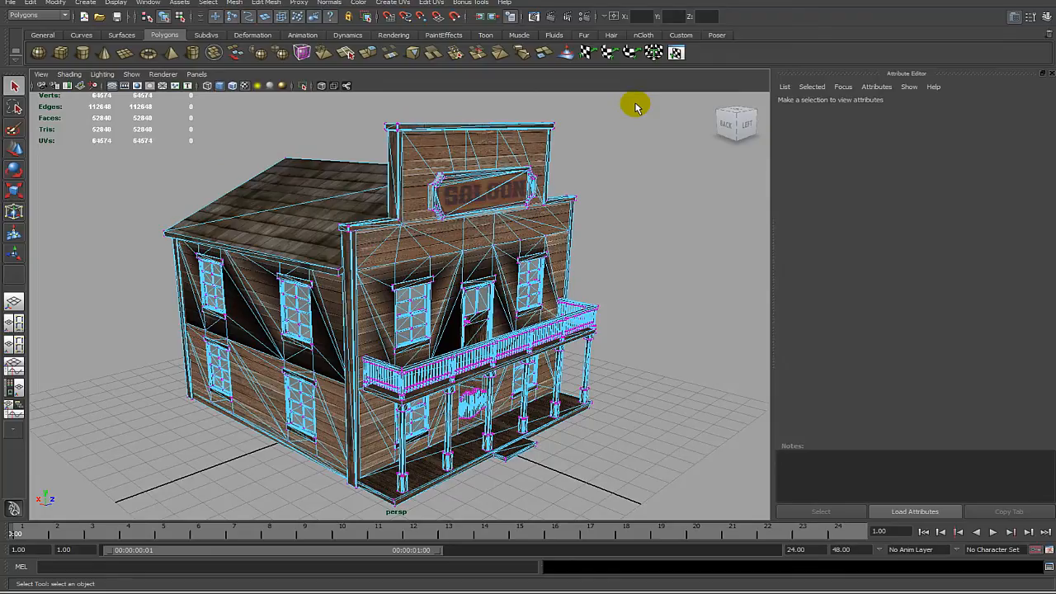
{"action": "left_click_drag", "start_coordinate": [632, 104], "coordinate": [87, 532]}
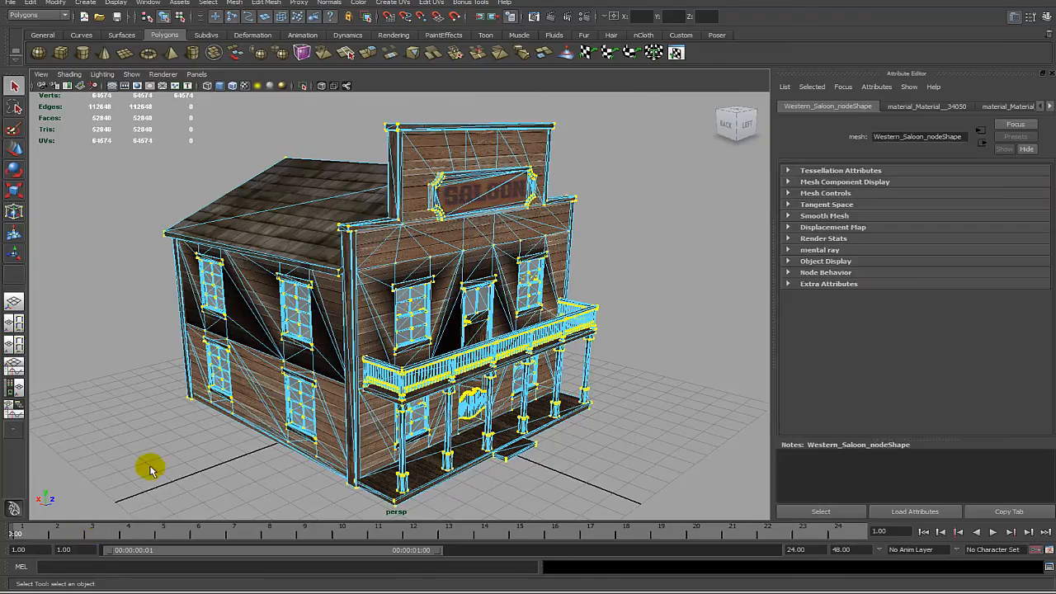
{"action": "left_click", "coordinate": [624, 102]}
{"action": "left_click_drag", "start_coordinate": [631, 100], "coordinate": [141, 513]}
- Open the Merge Vertices options and reselect every vertex of the saloon mesh
{"action": "left_click_drag", "start_coordinate": [390, 333], "coordinate": [314, 207], "text": "alt"}
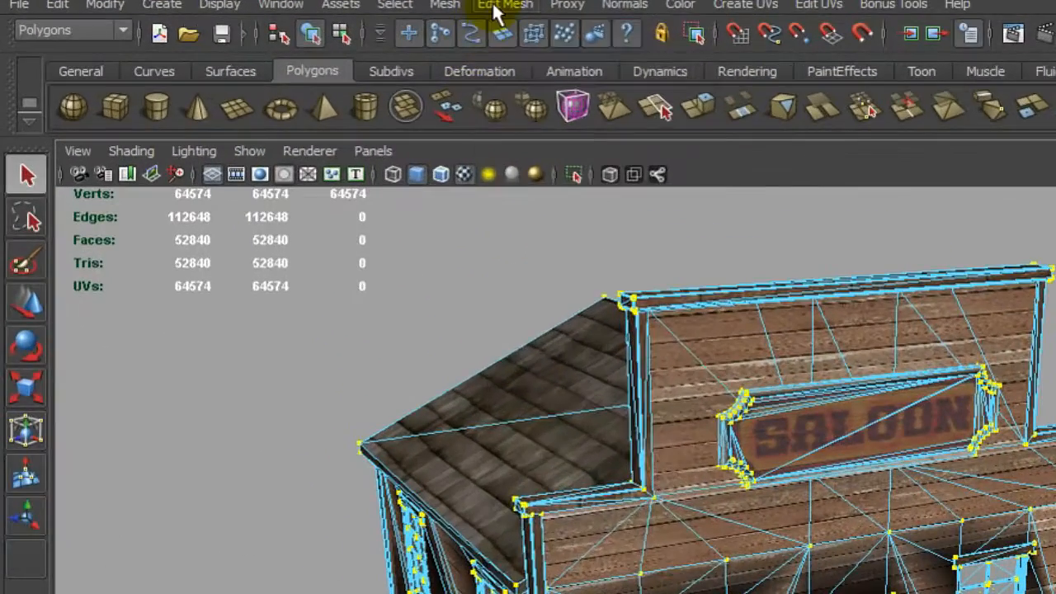
{"action": "left_click", "coordinate": [259, 4]}
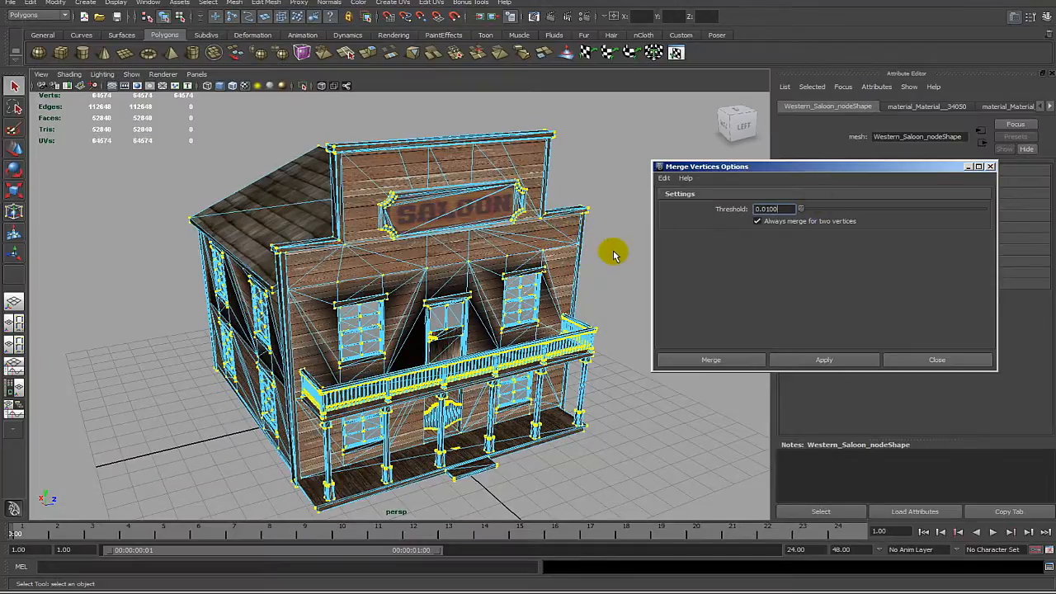
{"action": "left_click", "coordinate": [608, 246]}
{"action": "left_click_drag", "start_coordinate": [608, 252], "coordinate": [624, 254], "text": "alt"}
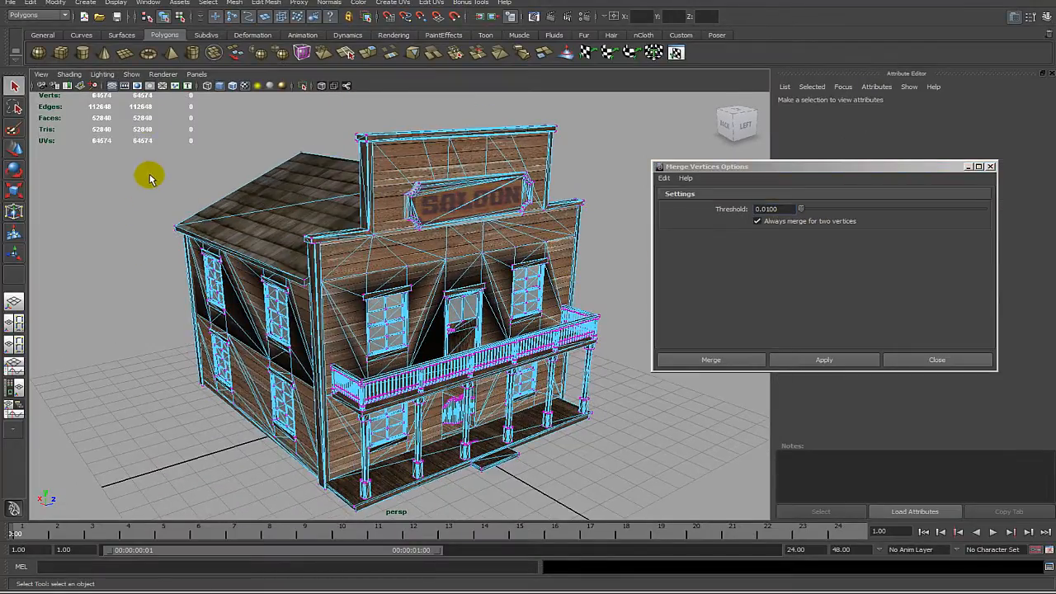
{"action": "left_click_drag", "start_coordinate": [99, 102], "coordinate": [572, 462]}
- Examine the spacing of the selected vertices around the upper side window and the balcony railing
{"action": "left_click_drag", "start_coordinate": [462, 364], "coordinate": [471, 356], "text": "alt"}
{"action": "scroll", "coordinate": [470, 358], "scroll_direction": "up", "scroll_amount": 5}
{"action": "left_click_drag", "start_coordinate": [449, 401], "coordinate": [648, 396], "text": "alt"}
{"action": "scroll", "coordinate": [460, 394], "scroll_direction": "up", "scroll_amount": 6}
{"action": "scroll", "coordinate": [461, 393], "scroll_direction": "down", "scroll_amount": 3}
{"action": "scroll", "coordinate": [469, 388], "scroll_direction": "up", "scroll_amount": 4}
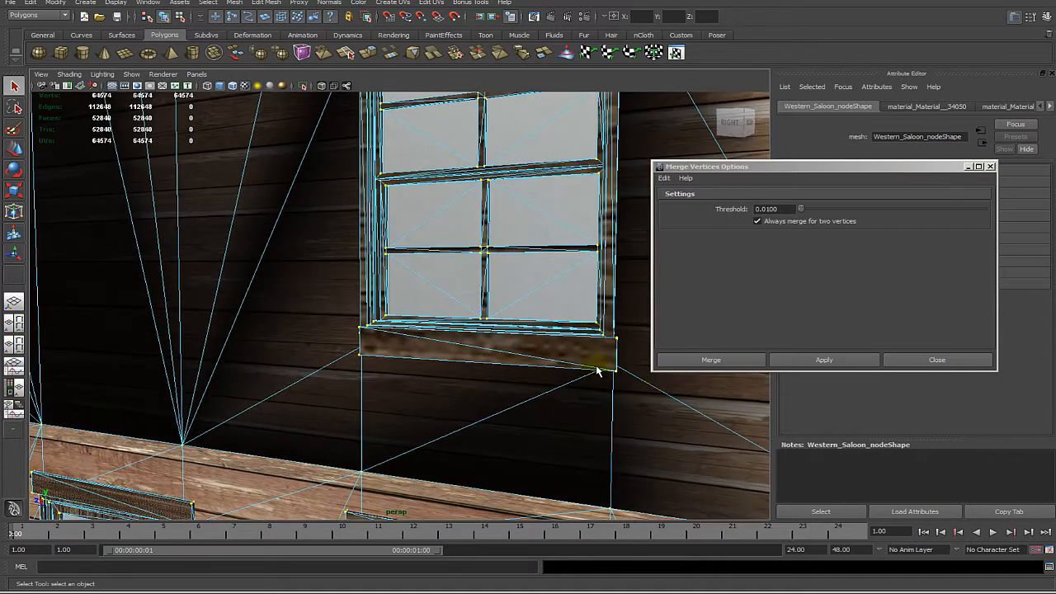
{"action": "scroll", "coordinate": [537, 343], "scroll_direction": "up", "scroll_amount": 8}
{"action": "scroll", "coordinate": [537, 343], "scroll_direction": "down", "scroll_amount": 8}
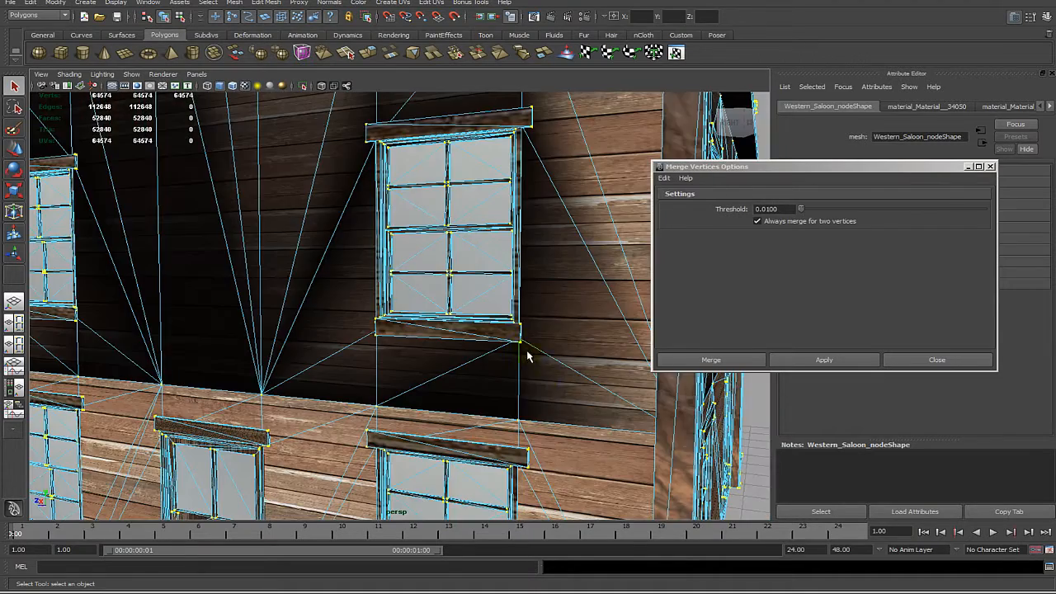
{"action": "left_click_drag", "start_coordinate": [542, 387], "coordinate": [365, 376], "text": "alt"}
{"action": "scroll", "coordinate": [388, 369], "scroll_direction": "up", "scroll_amount": 5}
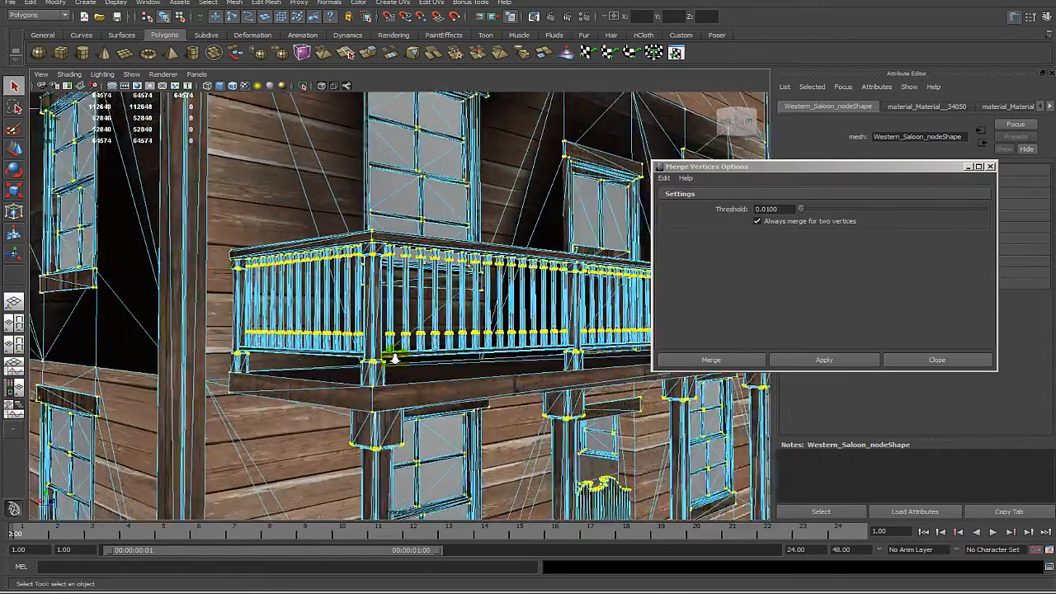
{"action": "scroll", "coordinate": [390, 365], "scroll_direction": "up", "scroll_amount": 4}
{"action": "scroll", "coordinate": [392, 367], "scroll_direction": "down", "scroll_amount": 6}
{"action": "scroll", "coordinate": [403, 372], "scroll_direction": "up", "scroll_amount": 3}
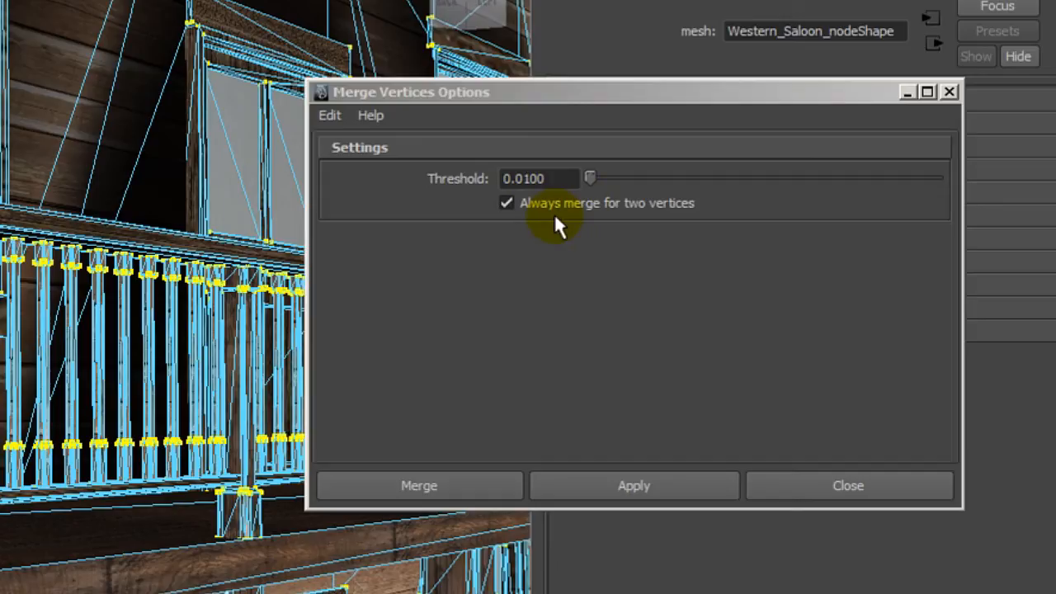
- Try a merge threshold of 0.0690 and examine the closely spaced vertices on the balcony railing balusters
{"action": "mouse_move", "coordinate": [590, 176]}
{"action": "left_mouse_down"}
{"action": "mouse_move", "coordinate": [775, 178]}
{"action": "mouse_move", "coordinate": [574, 180]}
{"action": "mouse_move", "coordinate": [590, 181]}
{"action": "left_mouse_up"}
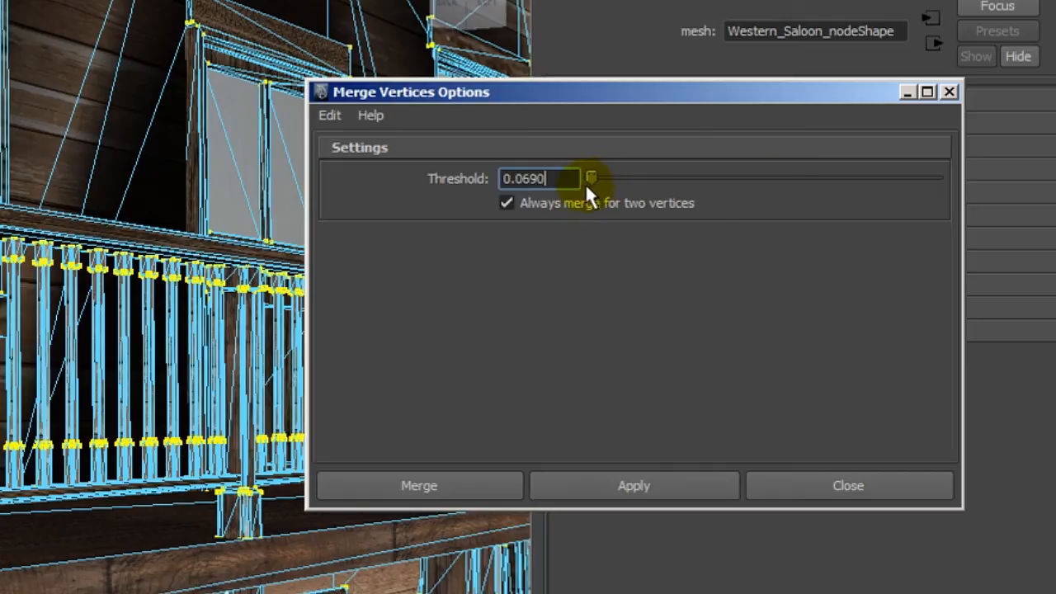
{"action": "left_click_drag", "start_coordinate": [247, 297], "coordinate": [264, 301], "text": "alt"}
{"action": "right_click_drag", "start_coordinate": [247, 297], "coordinate": [288, 301], "text": "alt"}
{"action": "left_click_drag", "start_coordinate": [264, 301], "coordinate": [313, 301], "text": "alt"}
{"action": "left_click_drag", "start_coordinate": [206, 264], "coordinate": [186, 314], "text": "alt"}
{"action": "right_click_drag", "start_coordinate": [185, 313], "coordinate": [215, 317], "text": "alt"}
{"action": "middle_click_drag", "start_coordinate": [198, 165], "coordinate": [181, 412], "text": "alt"}
{"action": "left_click_drag", "start_coordinate": [182, 412], "coordinate": [156, 412], "text": "alt"}
{"action": "right_click_drag", "start_coordinate": [156, 412], "coordinate": [247, 412], "text": "alt"}
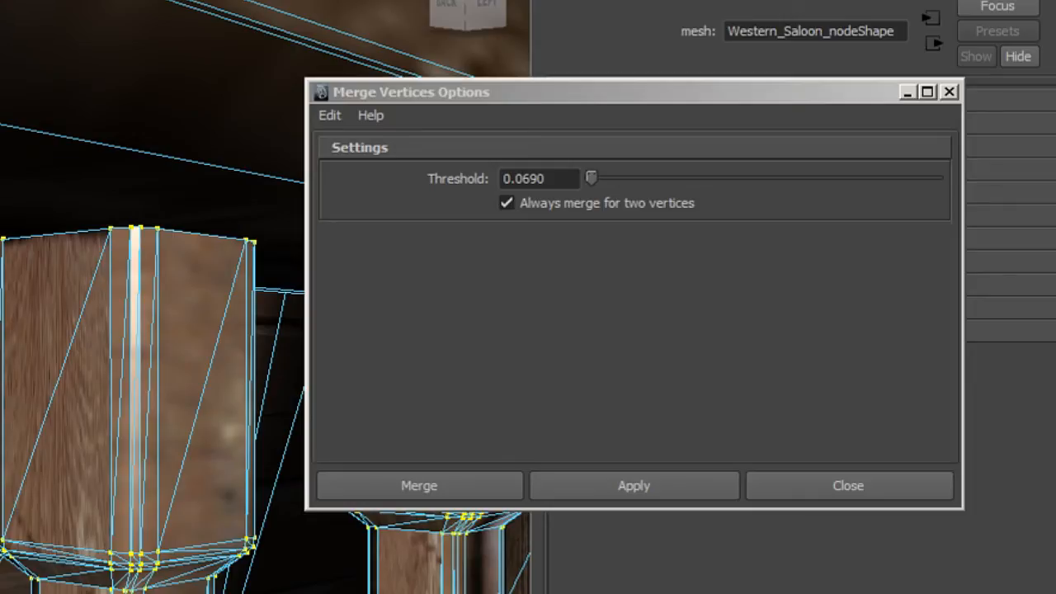
{"action": "right_click_drag", "start_coordinate": [247, 412], "coordinate": [99, 413], "text": "alt"}
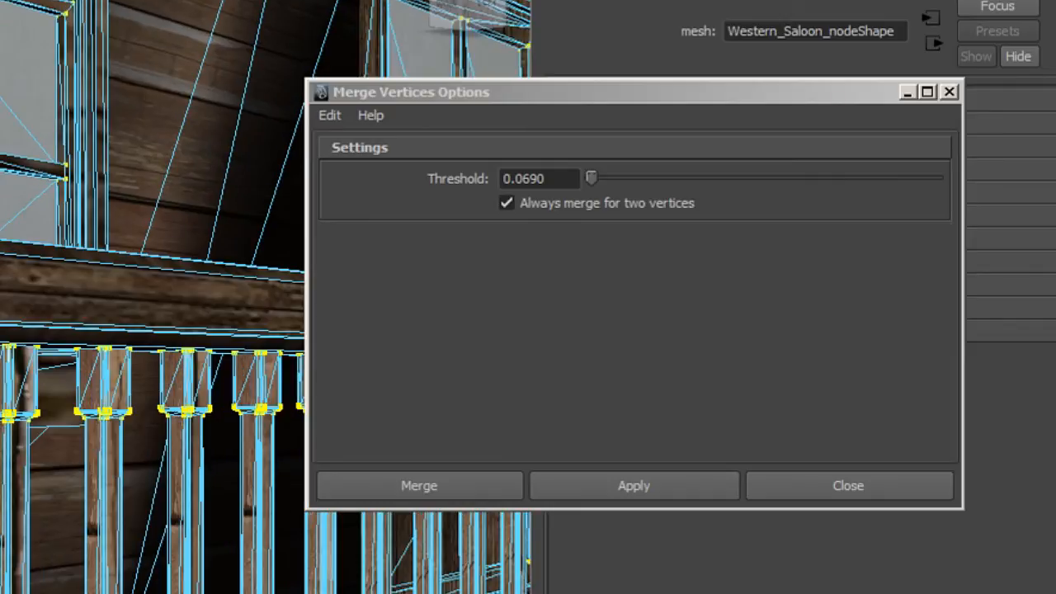
{"action": "right_click_drag", "start_coordinate": [198, 413], "coordinate": [49, 412], "text": "alt"}
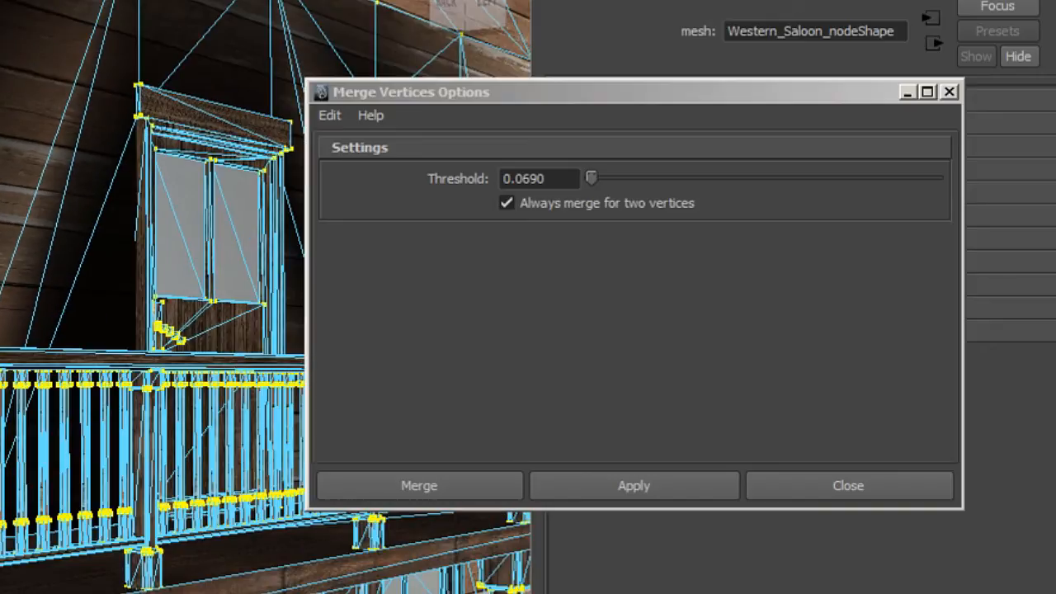
- Set the vertex merge threshold to 0.0001
{"action": "left_click_drag", "start_coordinate": [515, 178], "coordinate": [565, 179]}
{"action": "type", "text": "0"}
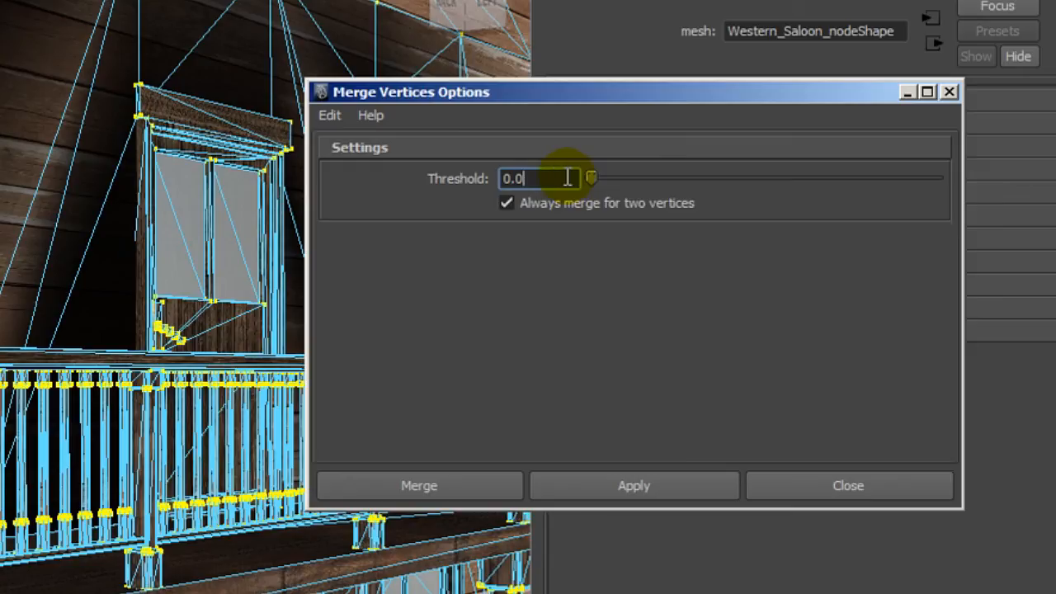
{"action": "type", "text": "001"}
{"action": "left_click", "coordinate": [615, 294]}
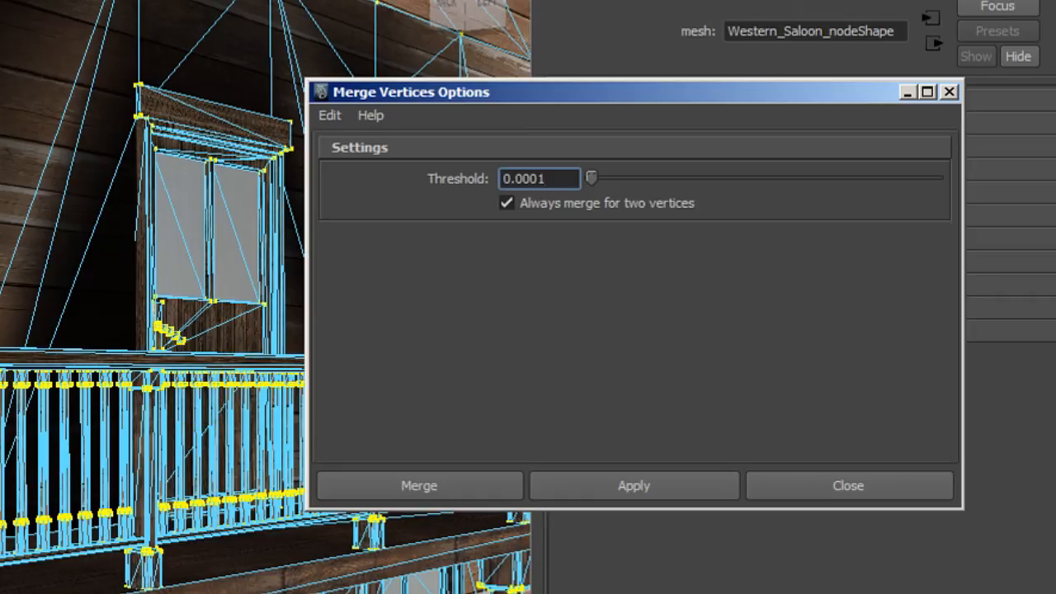
- Merge the selected vertices of the whole saloon mesh, keeping the option to always merge for two vertices
{"action": "left_click_drag", "start_coordinate": [190, 363], "coordinate": [273, 354], "text": "alt"}
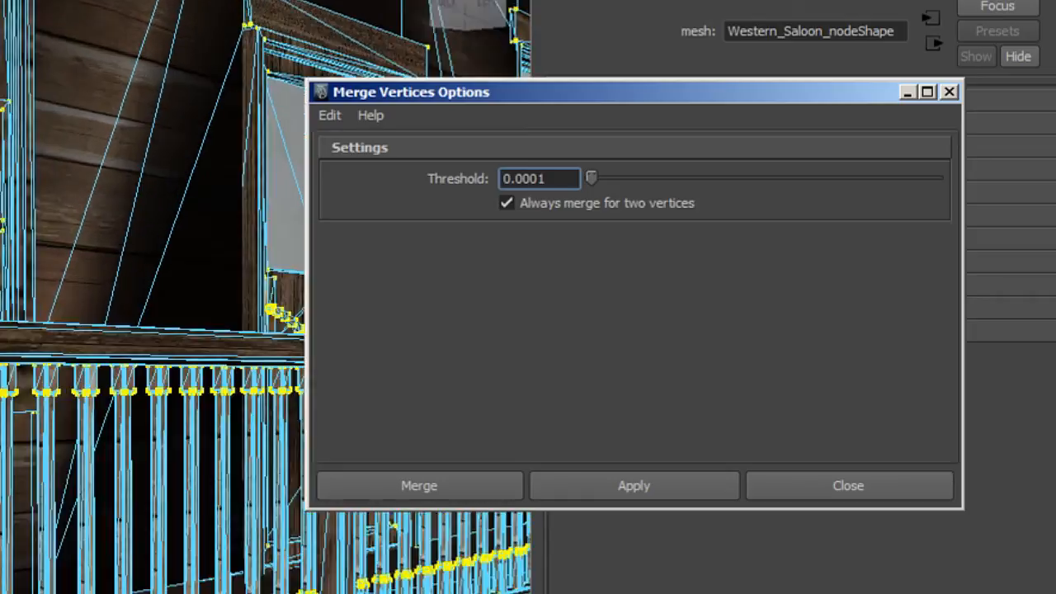
{"action": "middle_click_drag", "start_coordinate": [8, 578], "coordinate": [12, 412], "text": "alt"}
{"action": "left_click_drag", "start_coordinate": [11, 412], "coordinate": [273, 382], "text": "alt"}
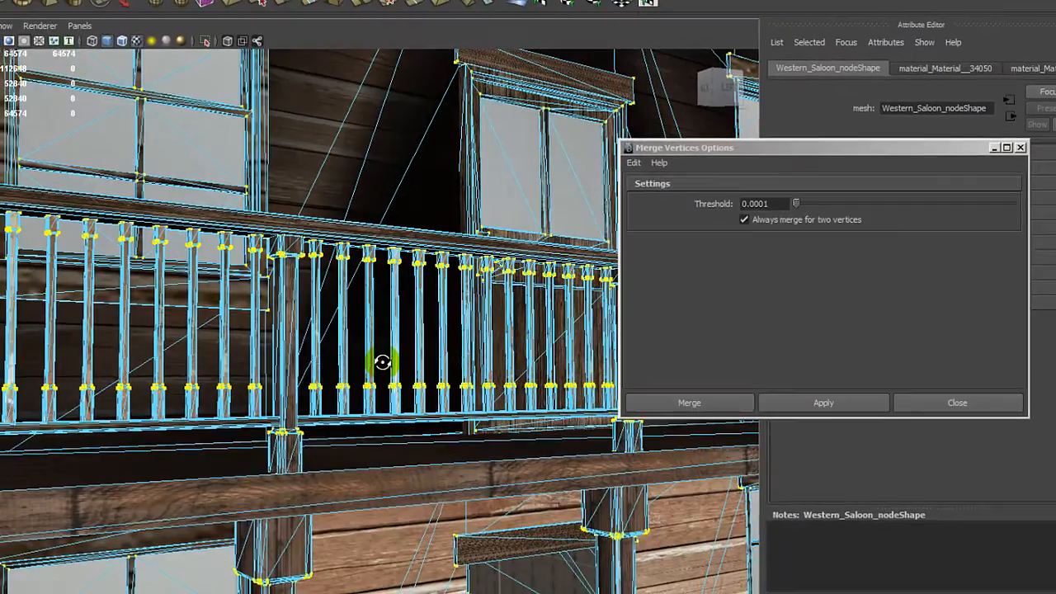
{"action": "scroll", "coordinate": [273, 382], "scroll_direction": "up", "scroll_amount": 5}
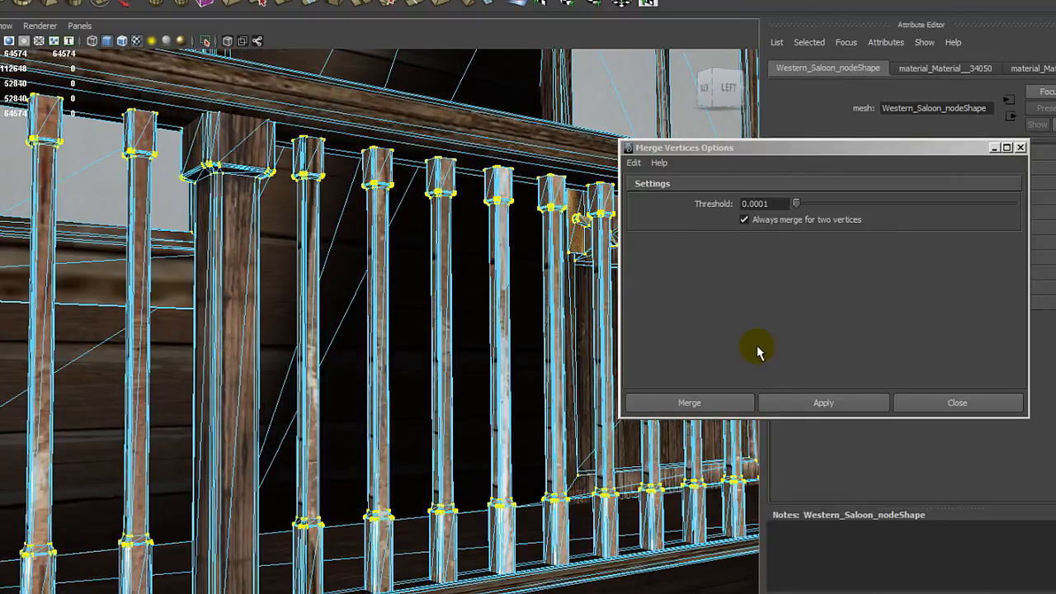
{"action": "left_click", "coordinate": [726, 404]}
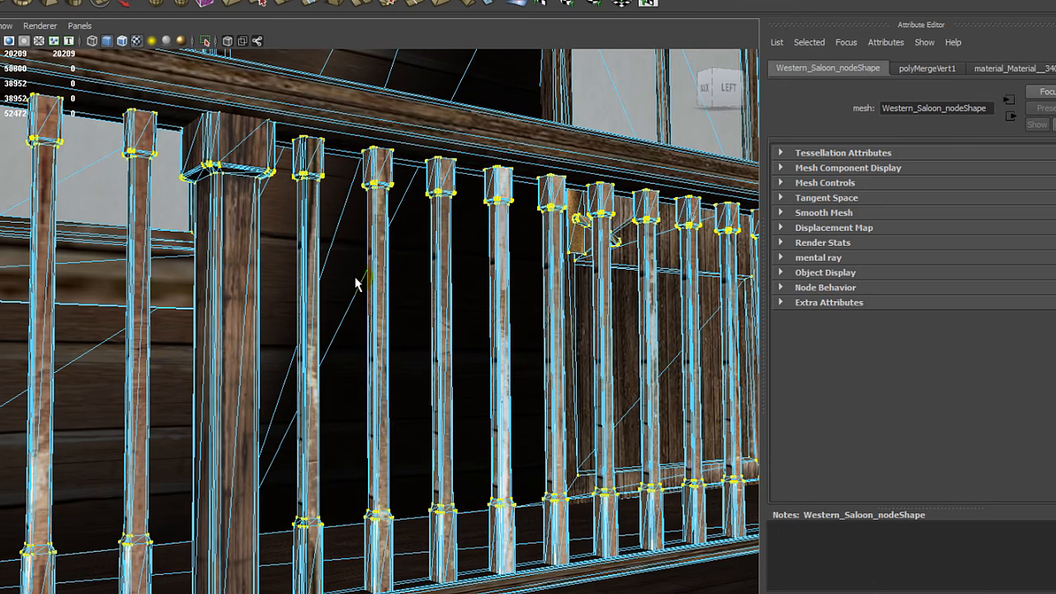
- Check the merged saloon mesh and its poly count, clear the vertex selection and leave vertex mode with nothing selected
{"action": "left_click_drag", "start_coordinate": [355, 277], "coordinate": [367, 279], "text": "alt"}
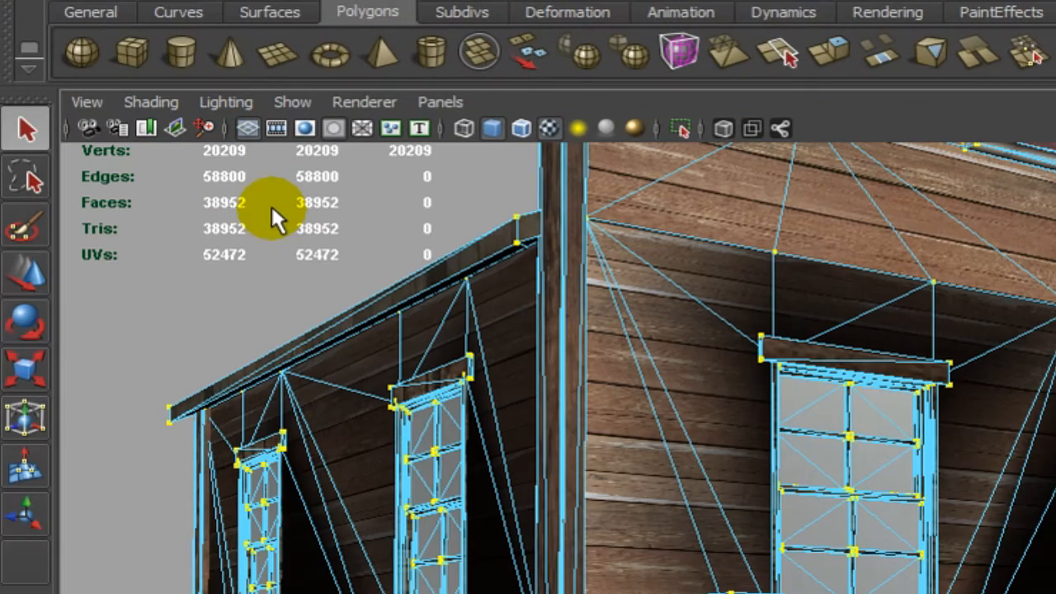
{"action": "left_click_drag", "start_coordinate": [246, 330], "coordinate": [401, 429], "text": "alt"}
{"action": "middle_click_drag", "start_coordinate": [393, 377], "coordinate": [482, 435], "text": "alt"}
{"action": "scroll", "coordinate": [482, 429], "scroll_direction": "down", "scroll_amount": 5}
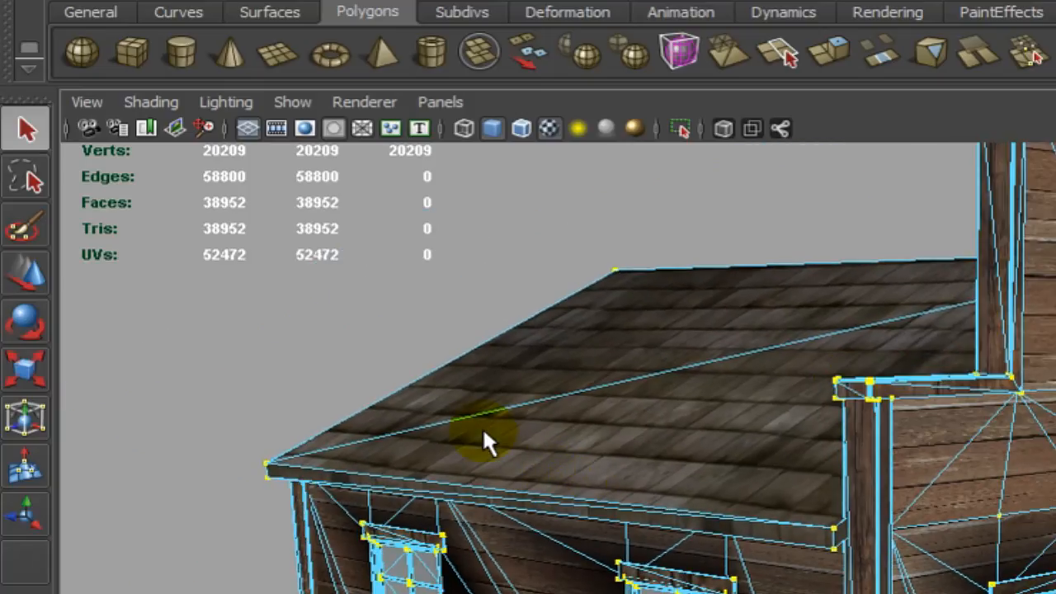
{"action": "left_click", "coordinate": [355, 480]}
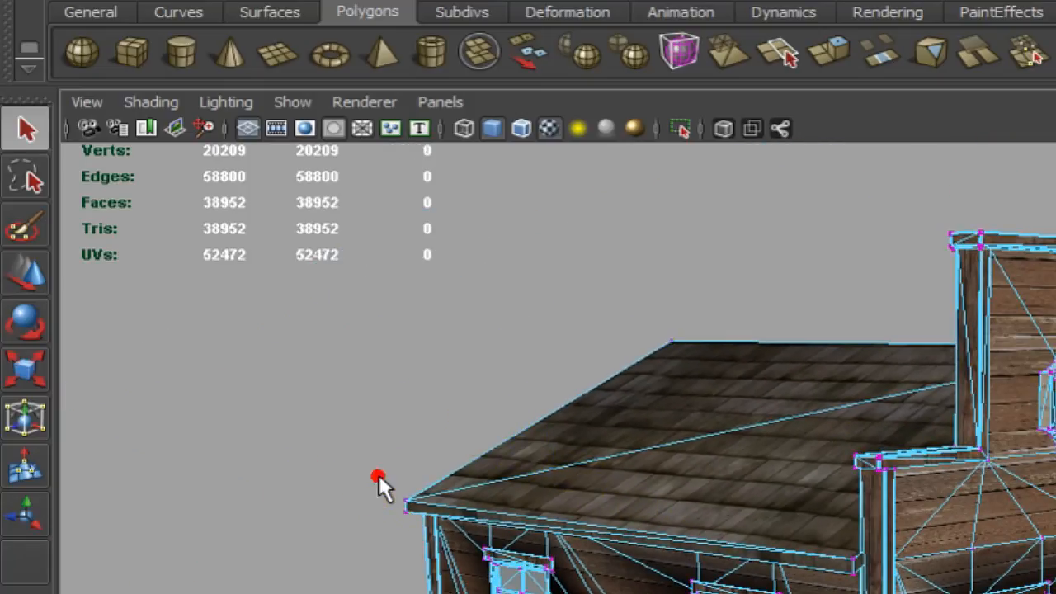
{"action": "right_click_drag", "start_coordinate": [661, 464], "coordinate": [797, 438]}
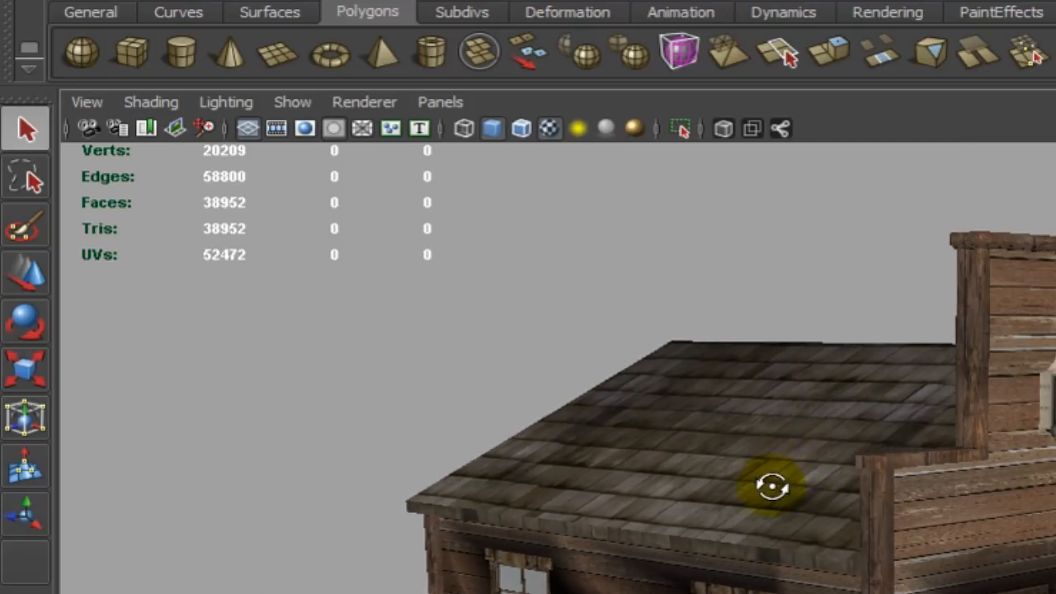
{"action": "left_click_drag", "start_coordinate": [776, 488], "coordinate": [665, 478], "text": "alt"}
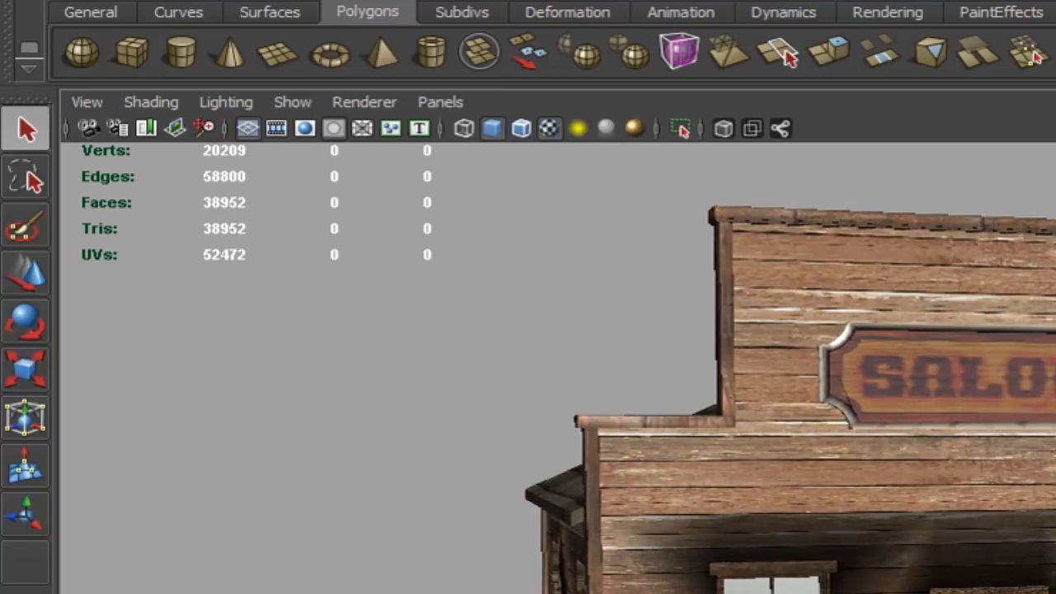